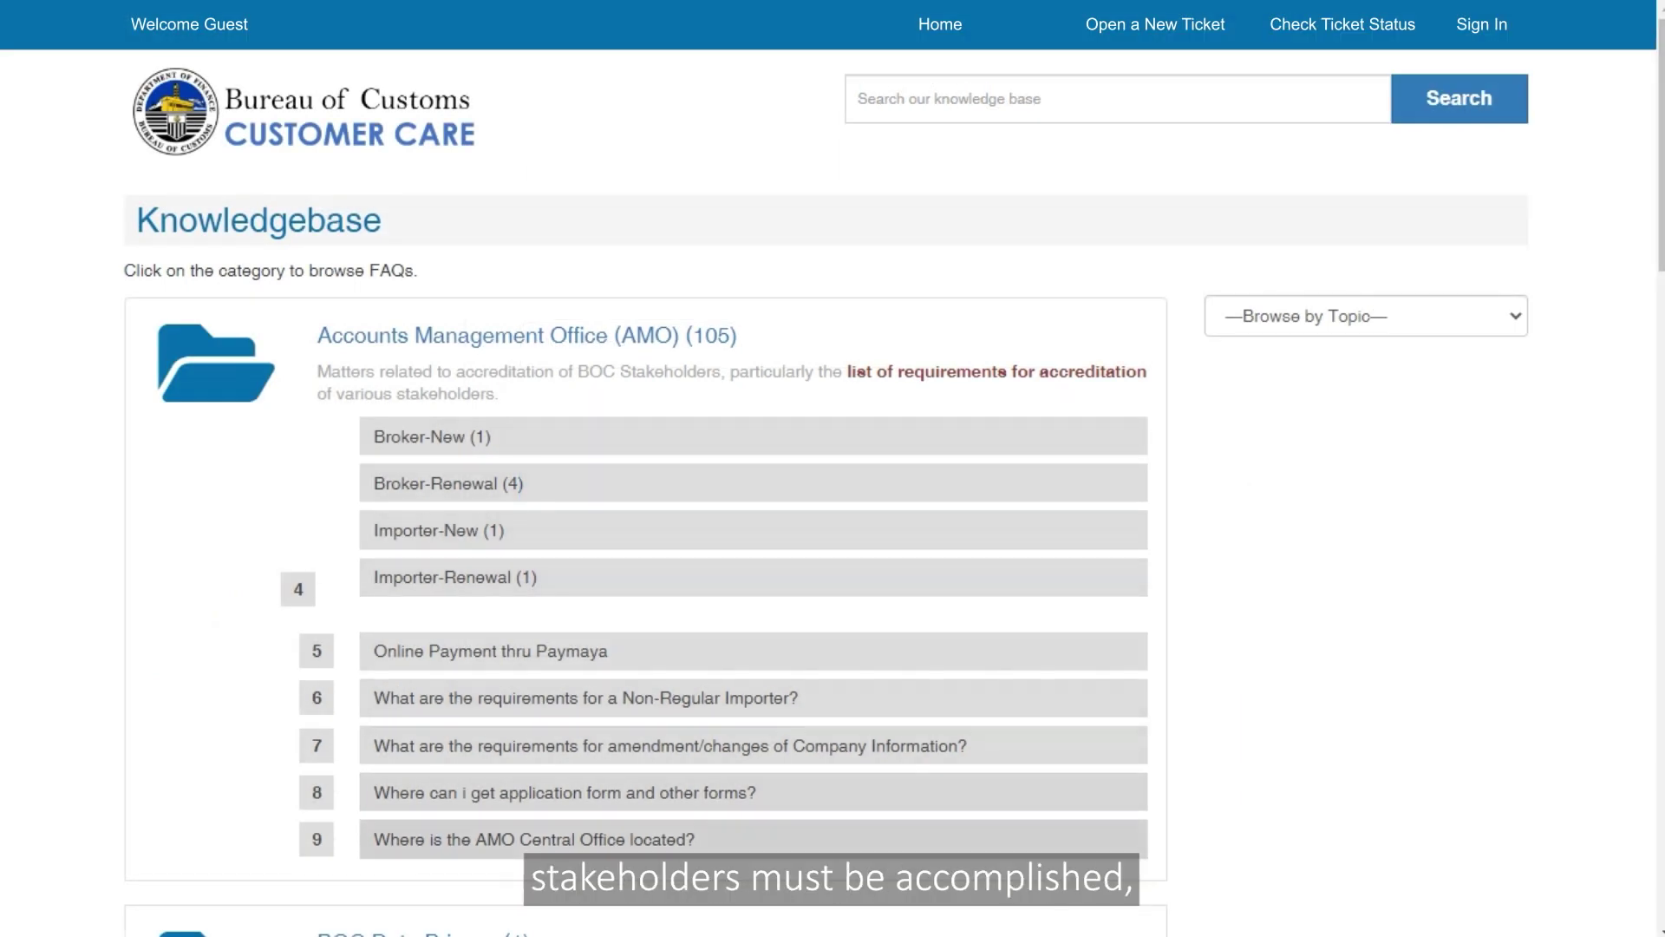
# Step: Read the Importer-Renewal answer on accreditation requirements for renewal importers, then begin entering the TIN
pyautogui.click(448, 577)
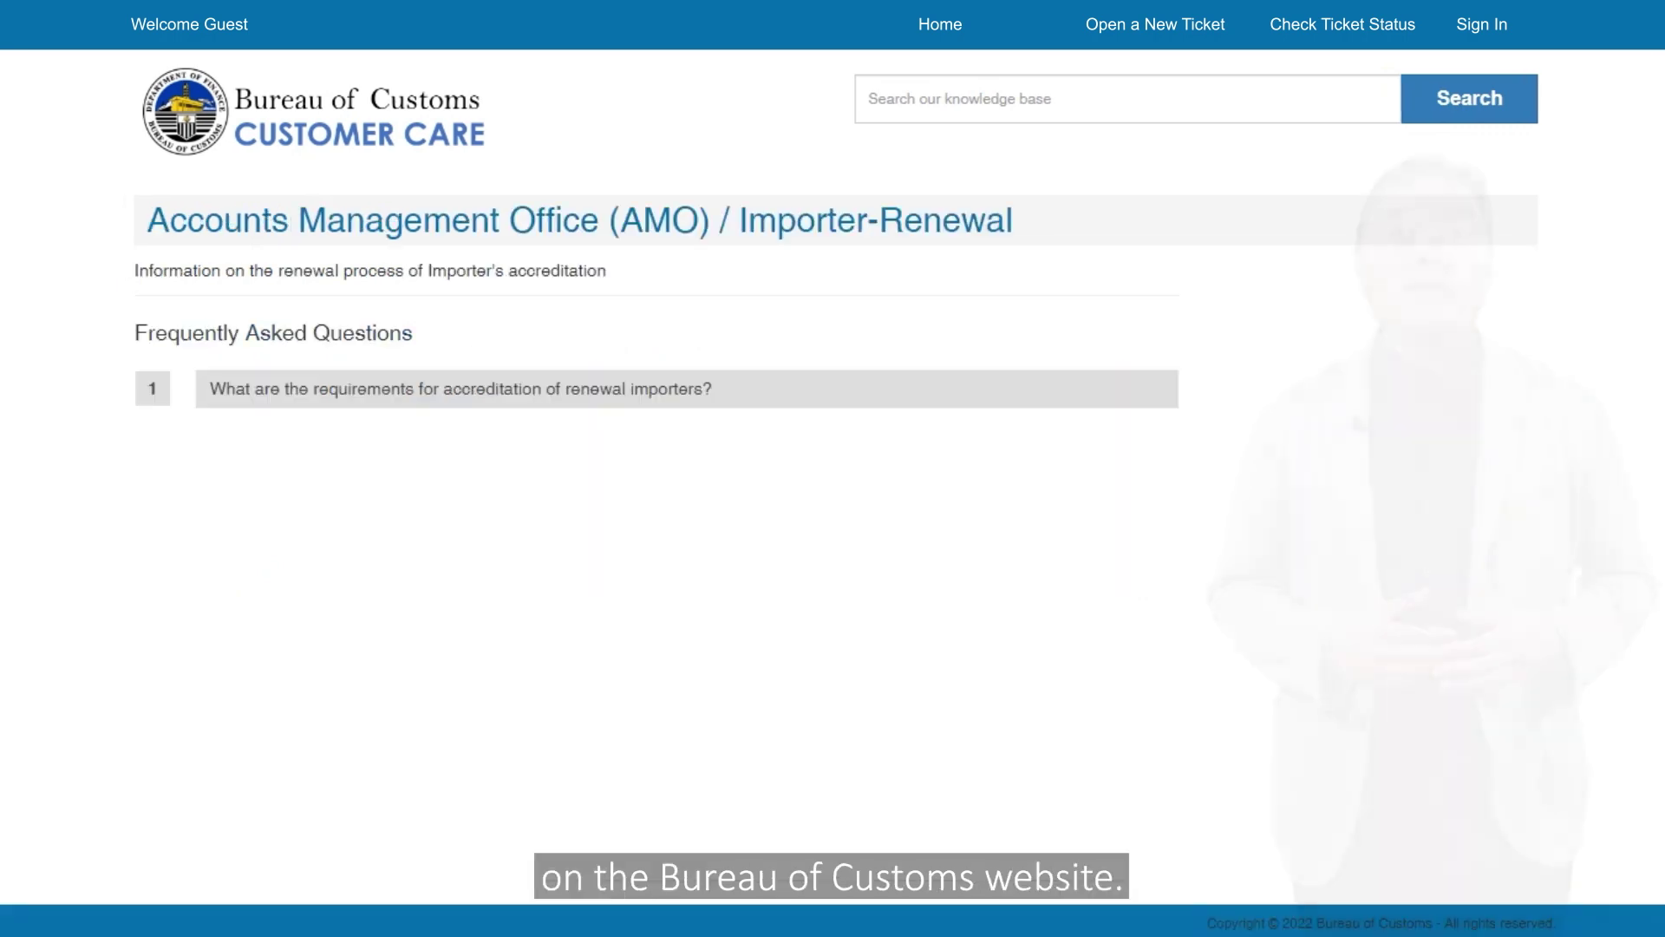
pyautogui.click(460, 388)
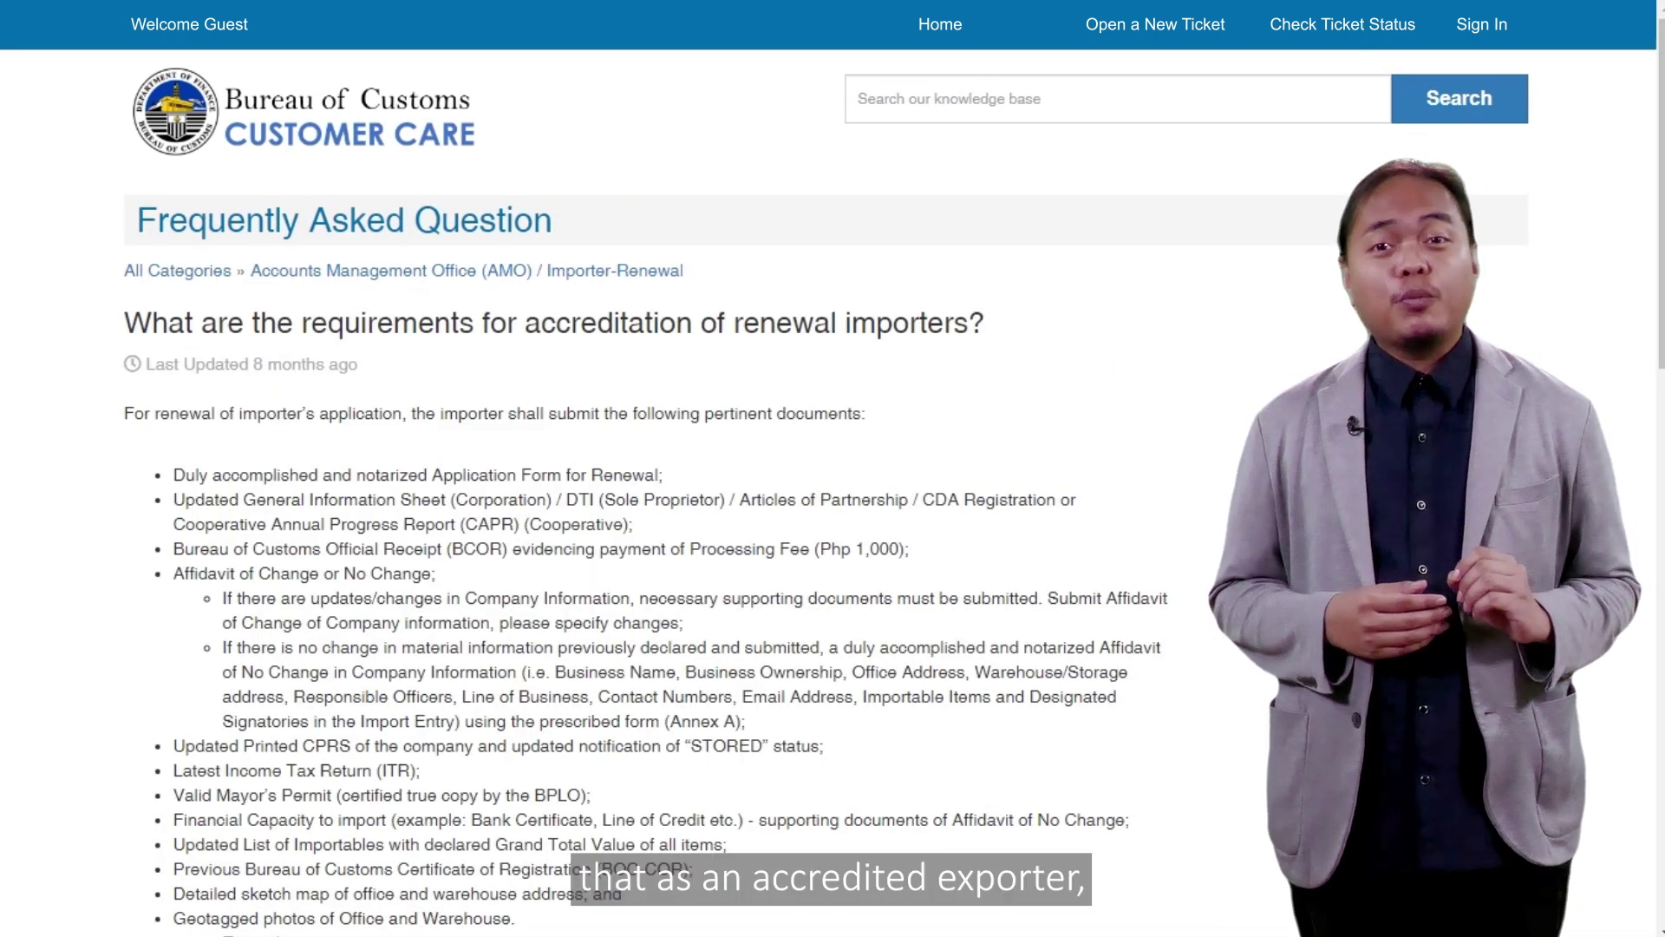
pyautogui.scroll(-6, 607, 486)
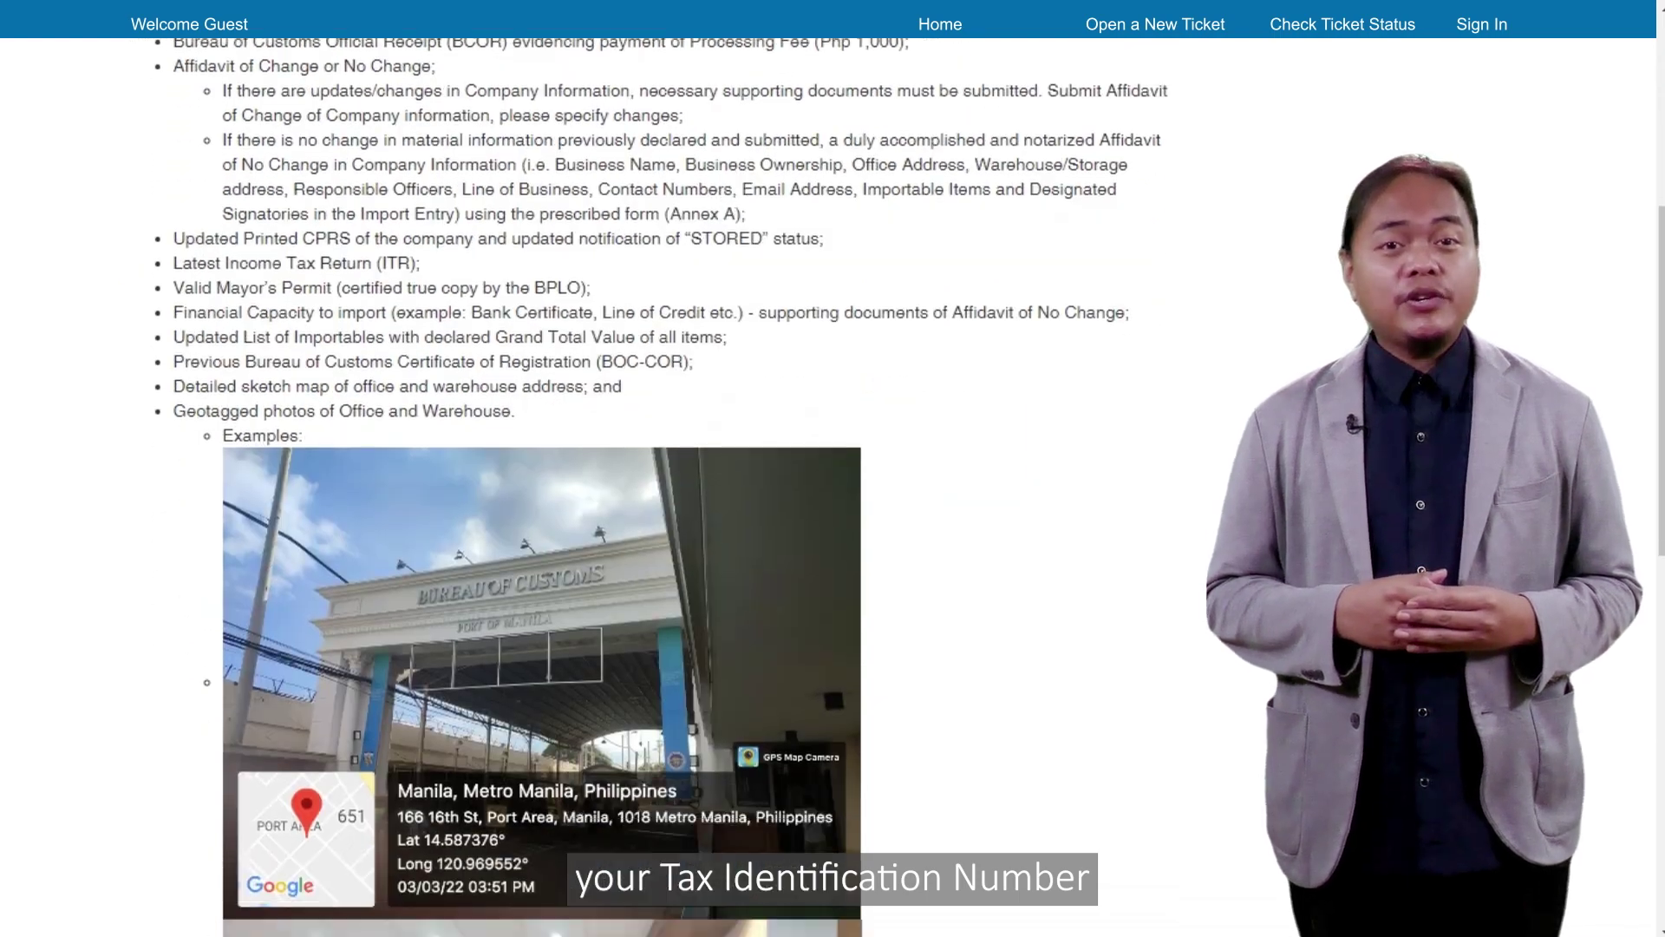
pyautogui.scroll(-11, 542, 486)
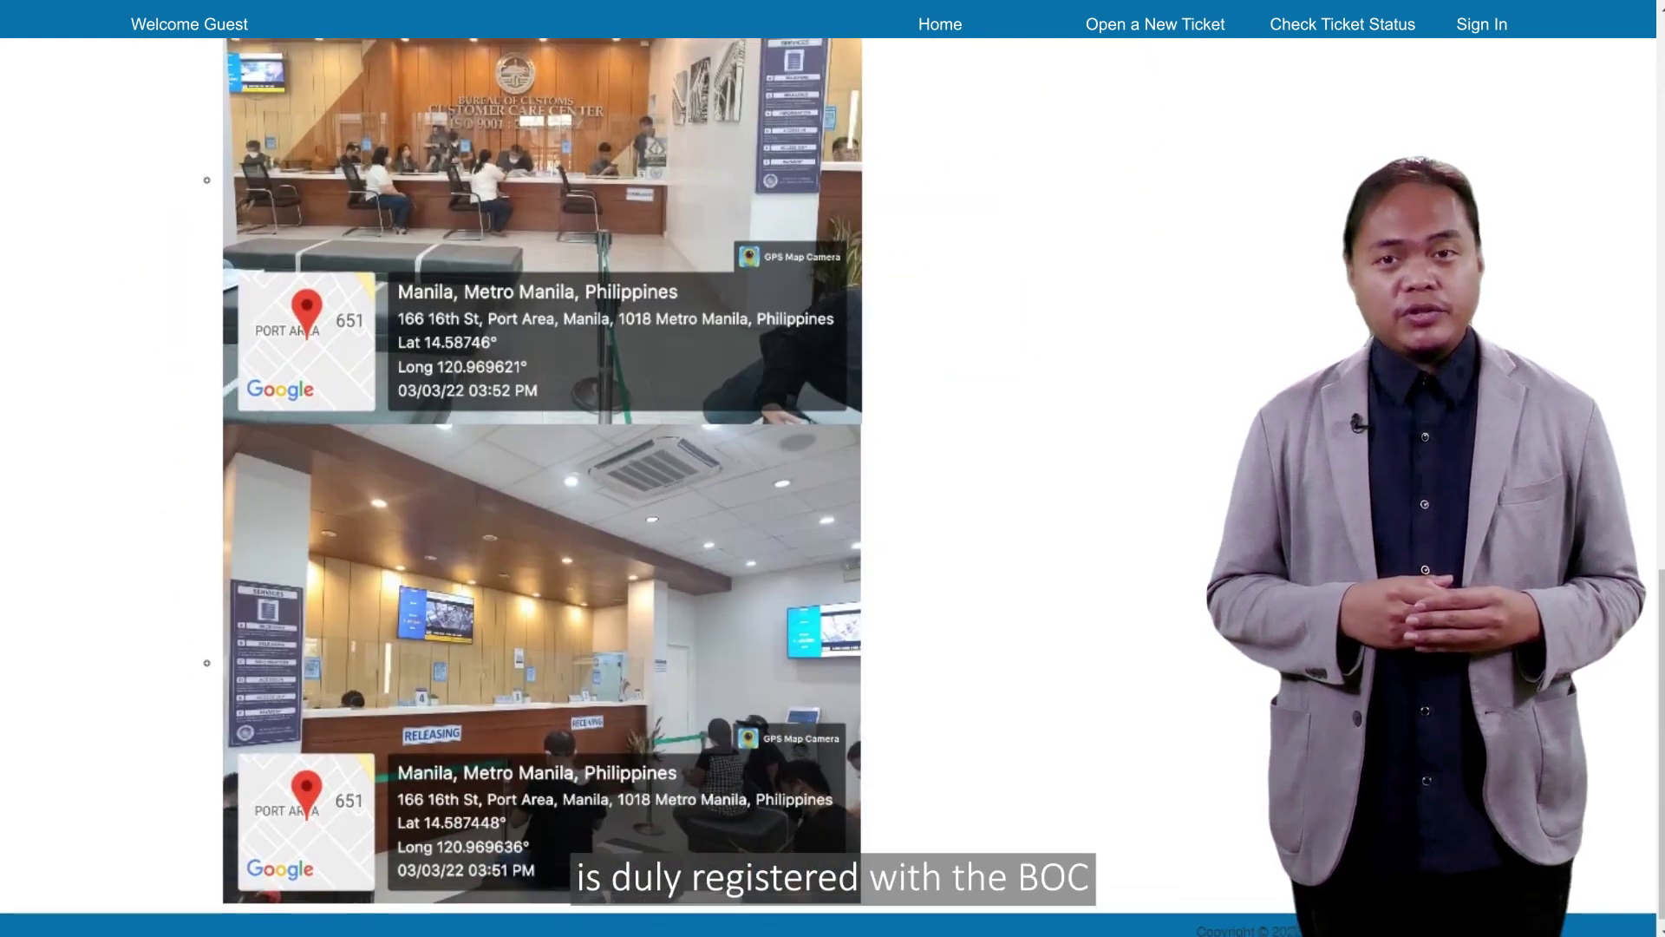
pyautogui.scroll(16, 542, 486)
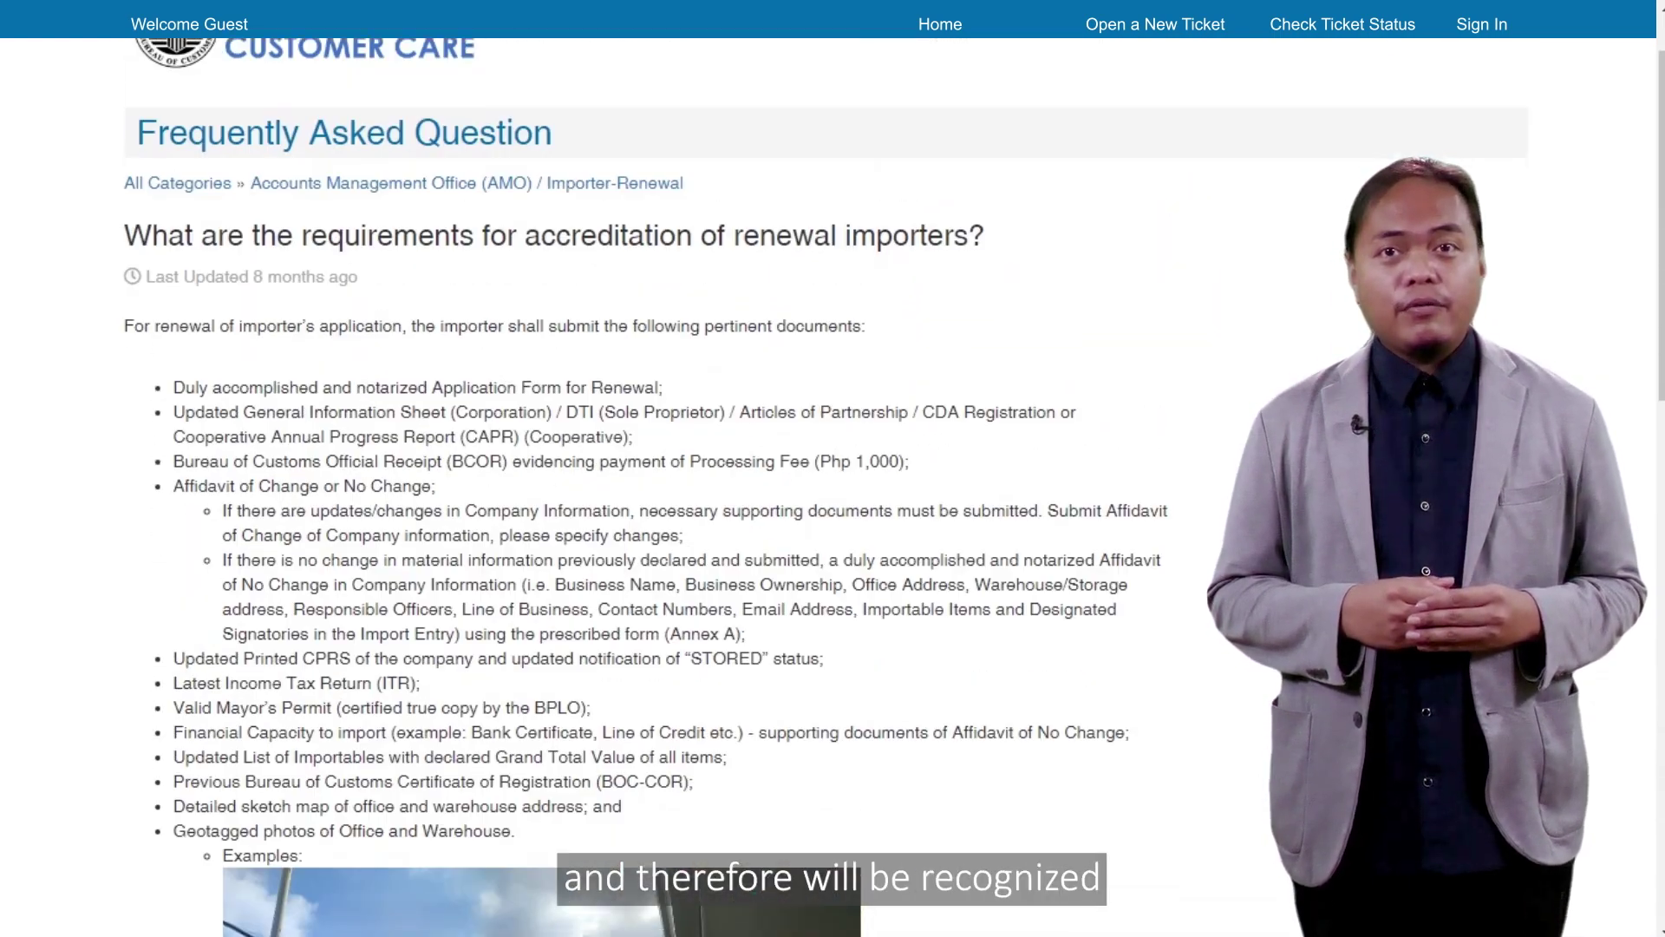
pyautogui.scroll(1, 542, 486)
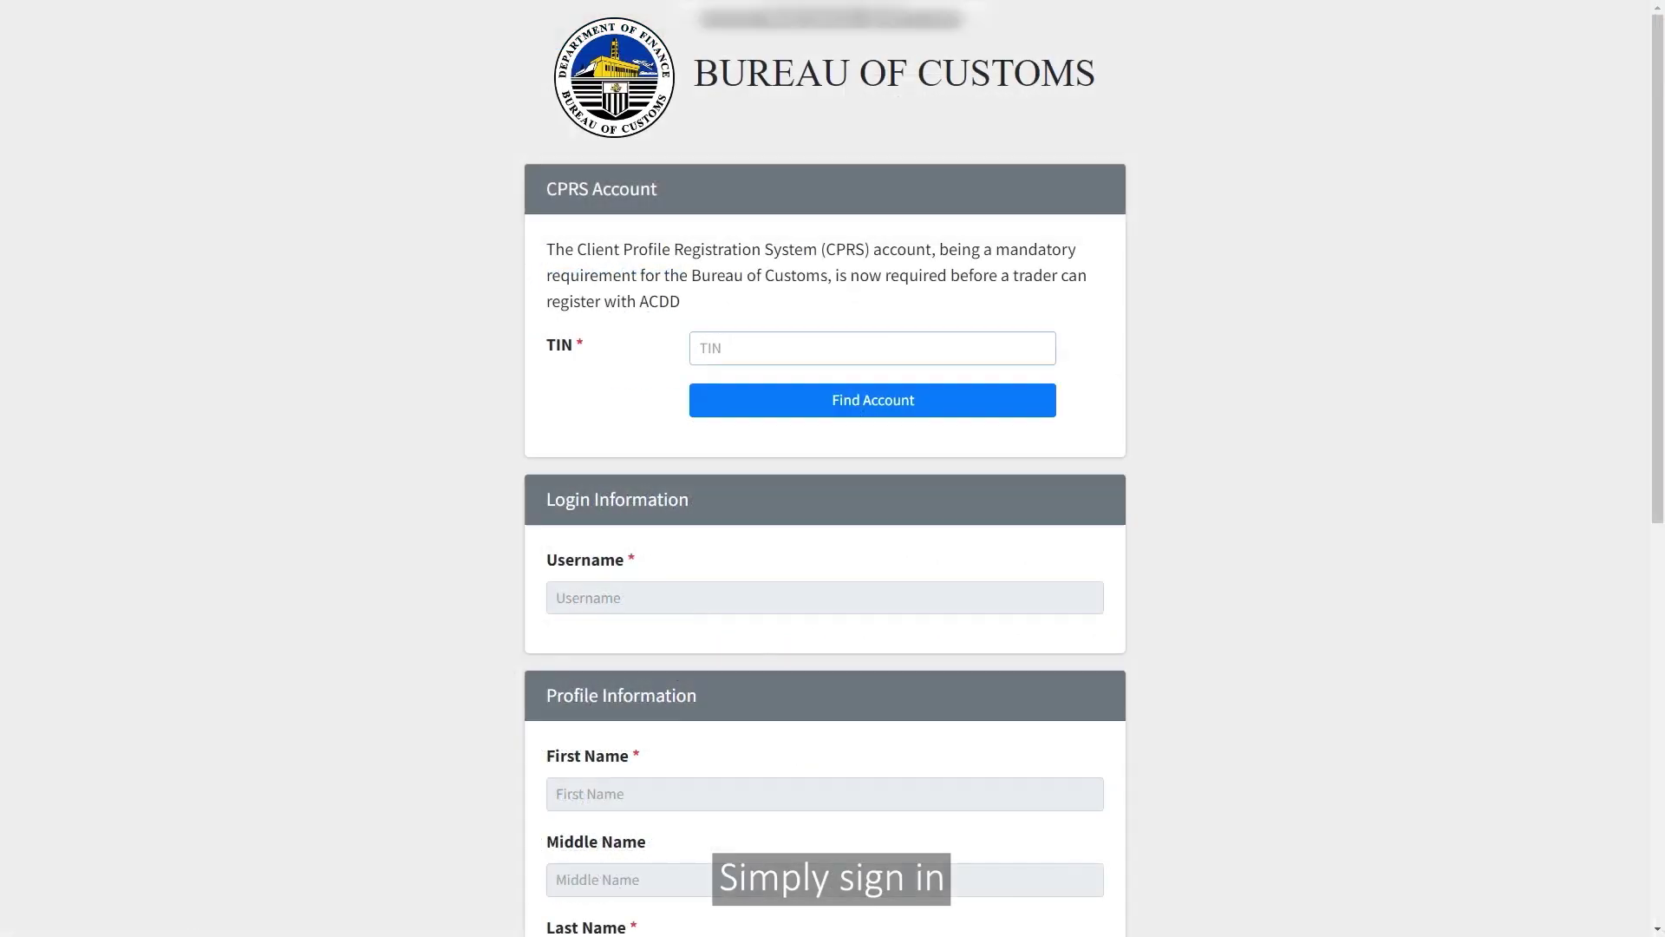
pyautogui.write('000')
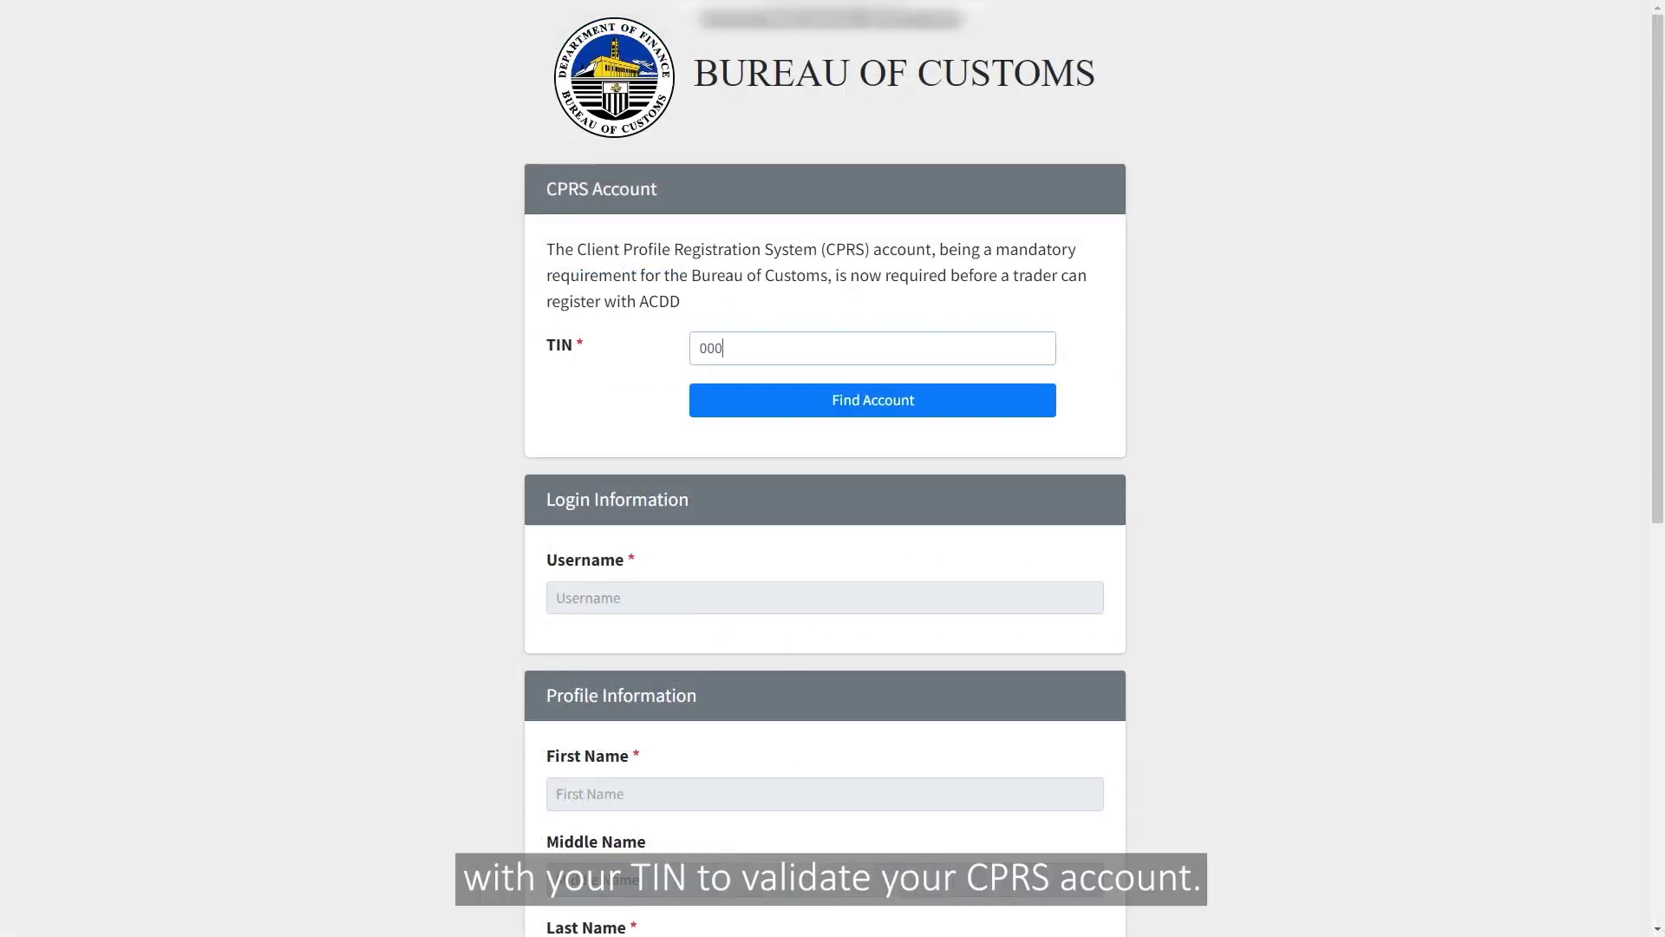
pyautogui.write('000000003')
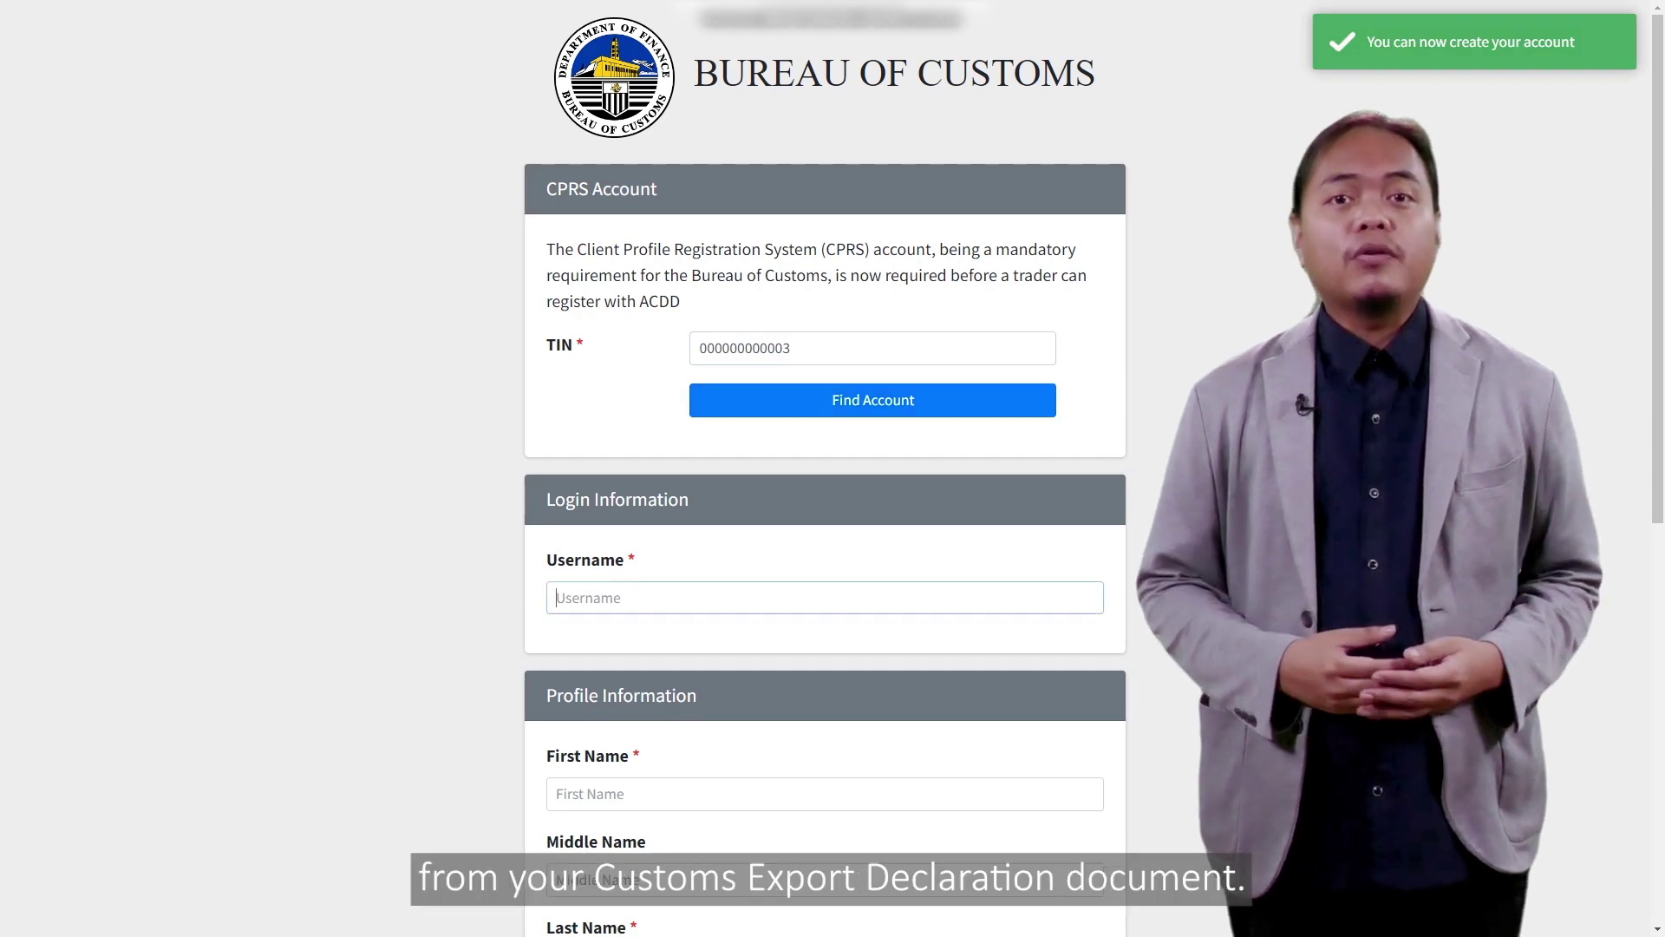
# Step: Enter a username for the new account after the TIN check and confirm it is available
pyautogui.write('abctestact')
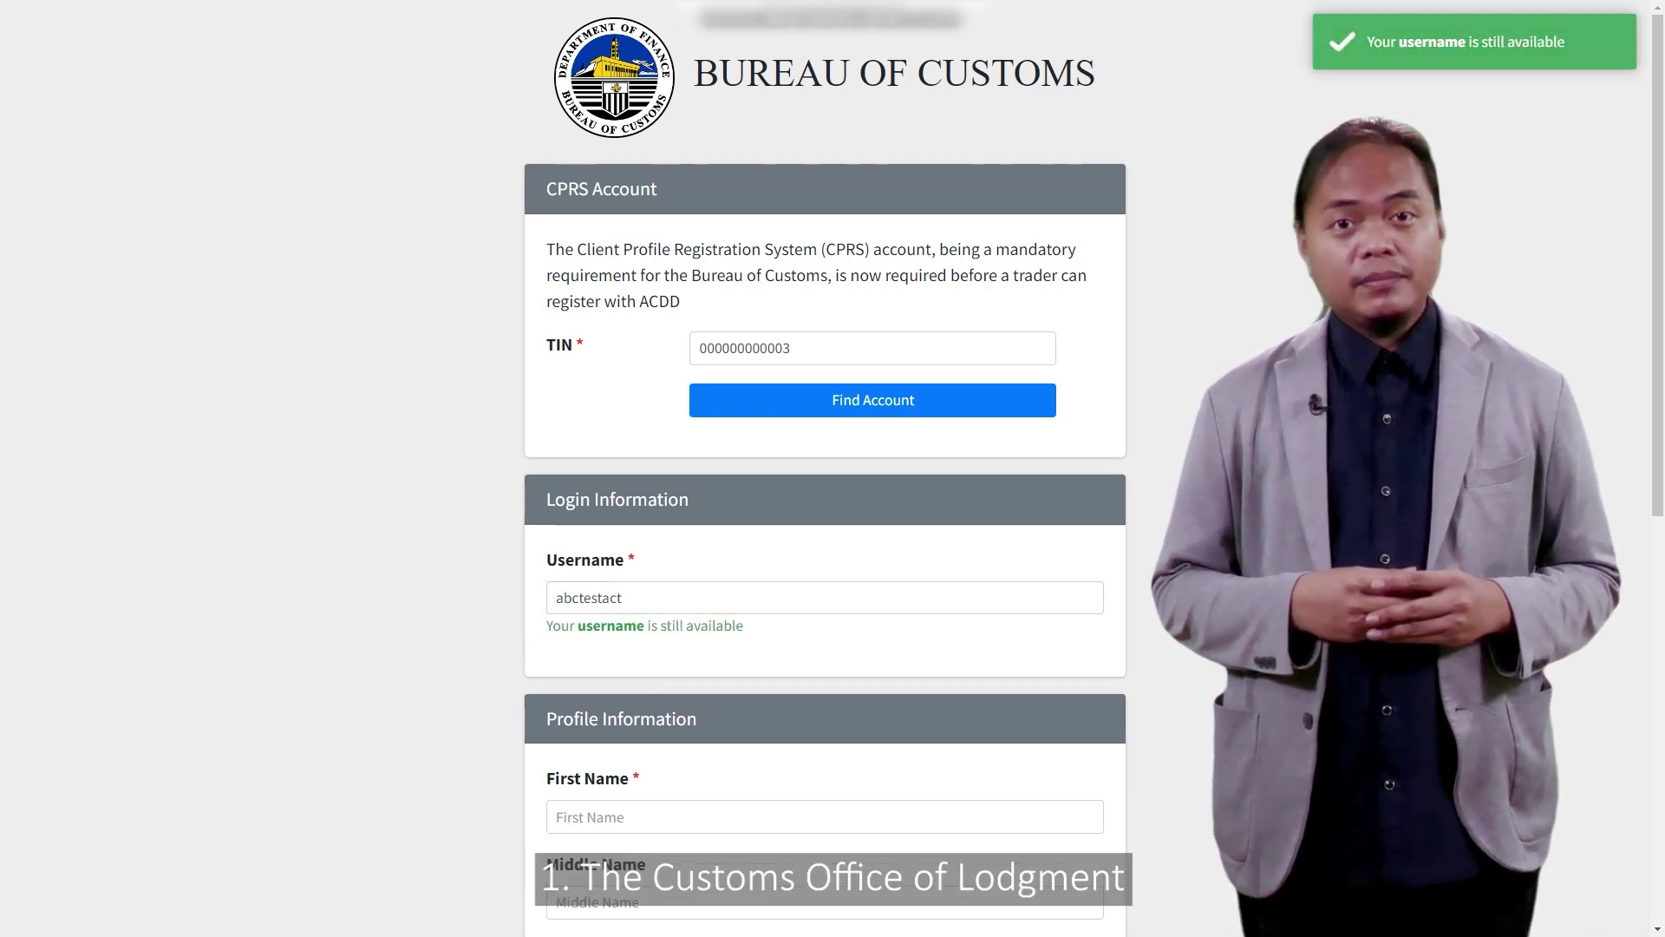
pyautogui.scroll(-5, 825, 468)
# Step: Enter the registrant's full name and telephone number
pyautogui.click(824, 394)
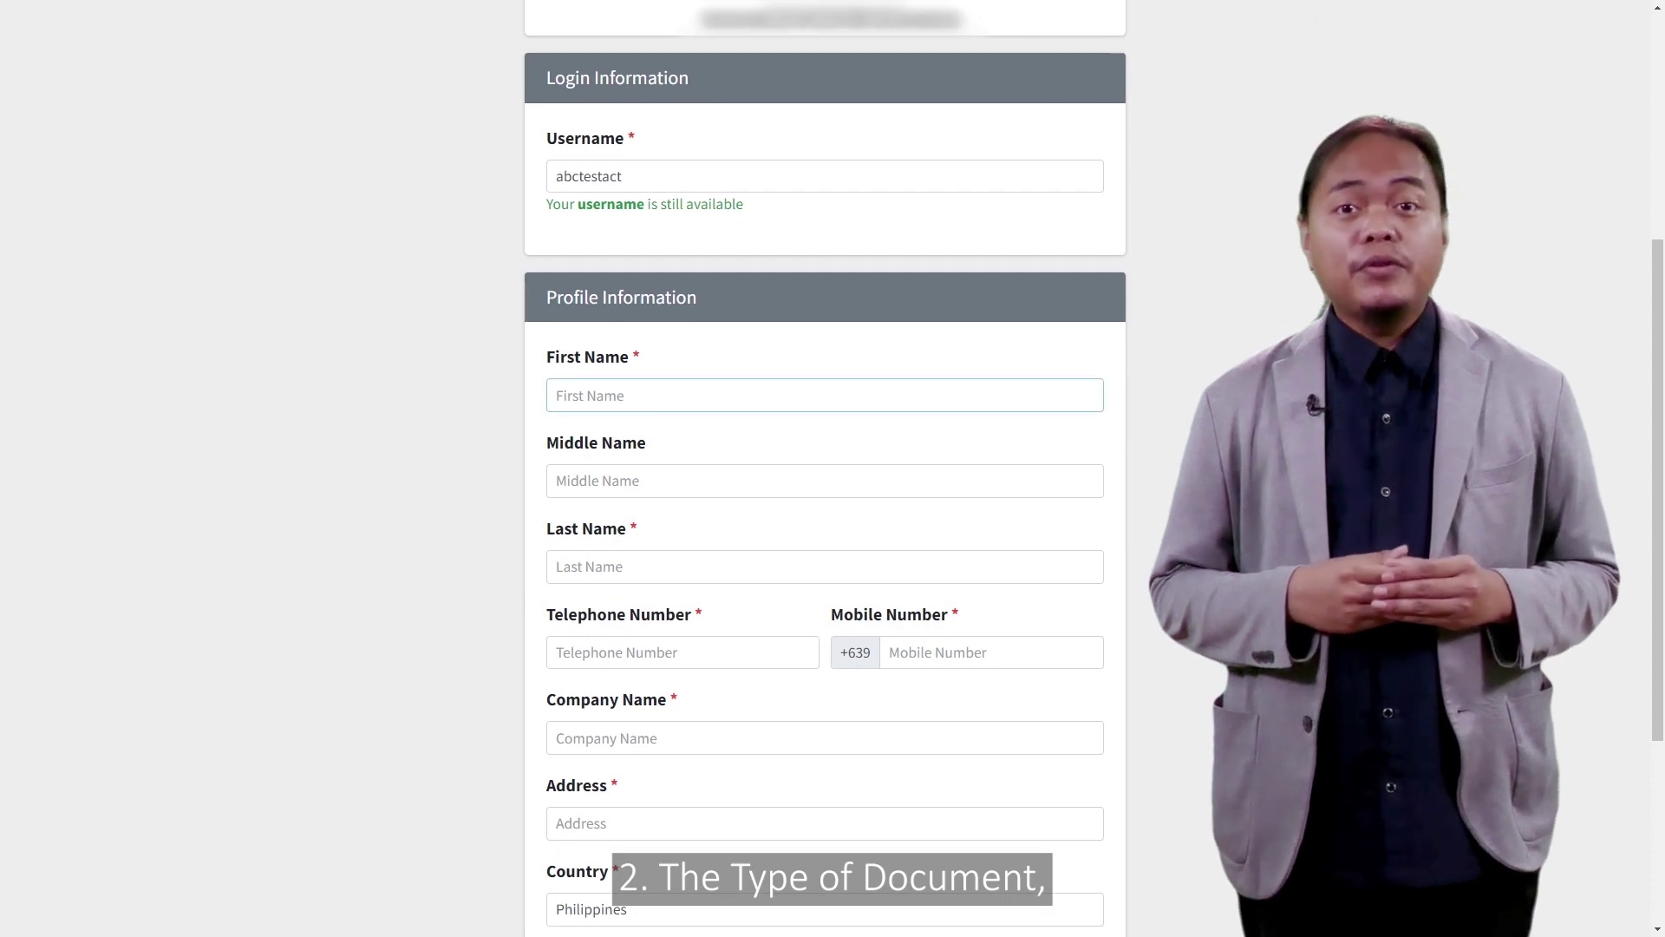
pyautogui.write('Juan')
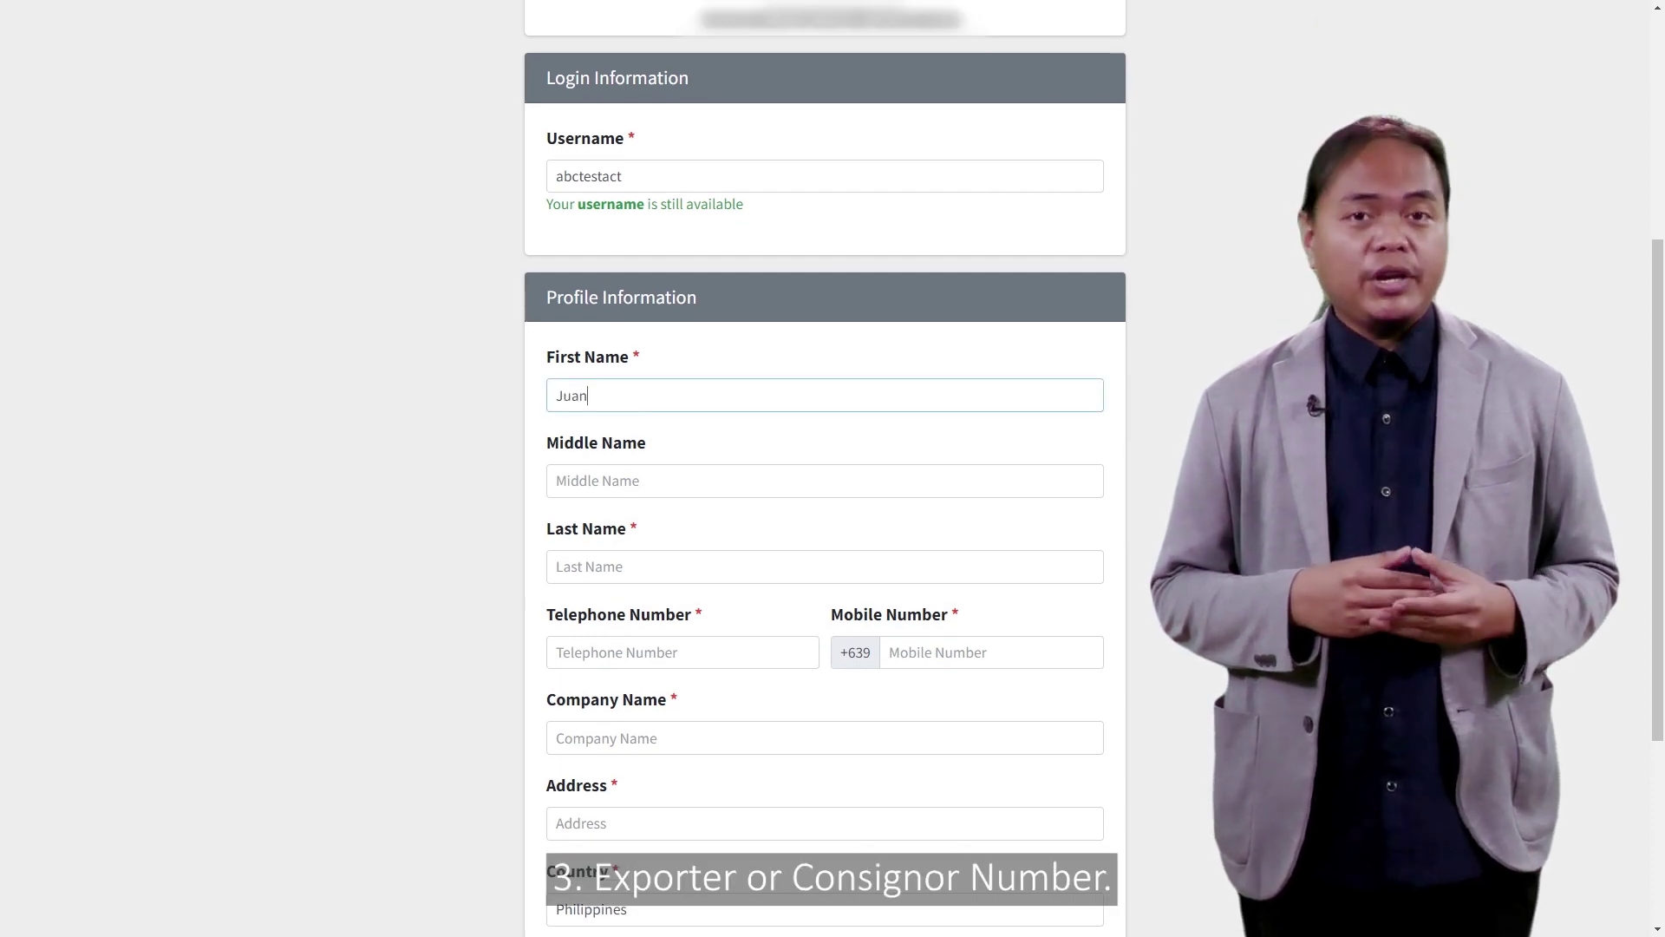
pyautogui.write('Sa')
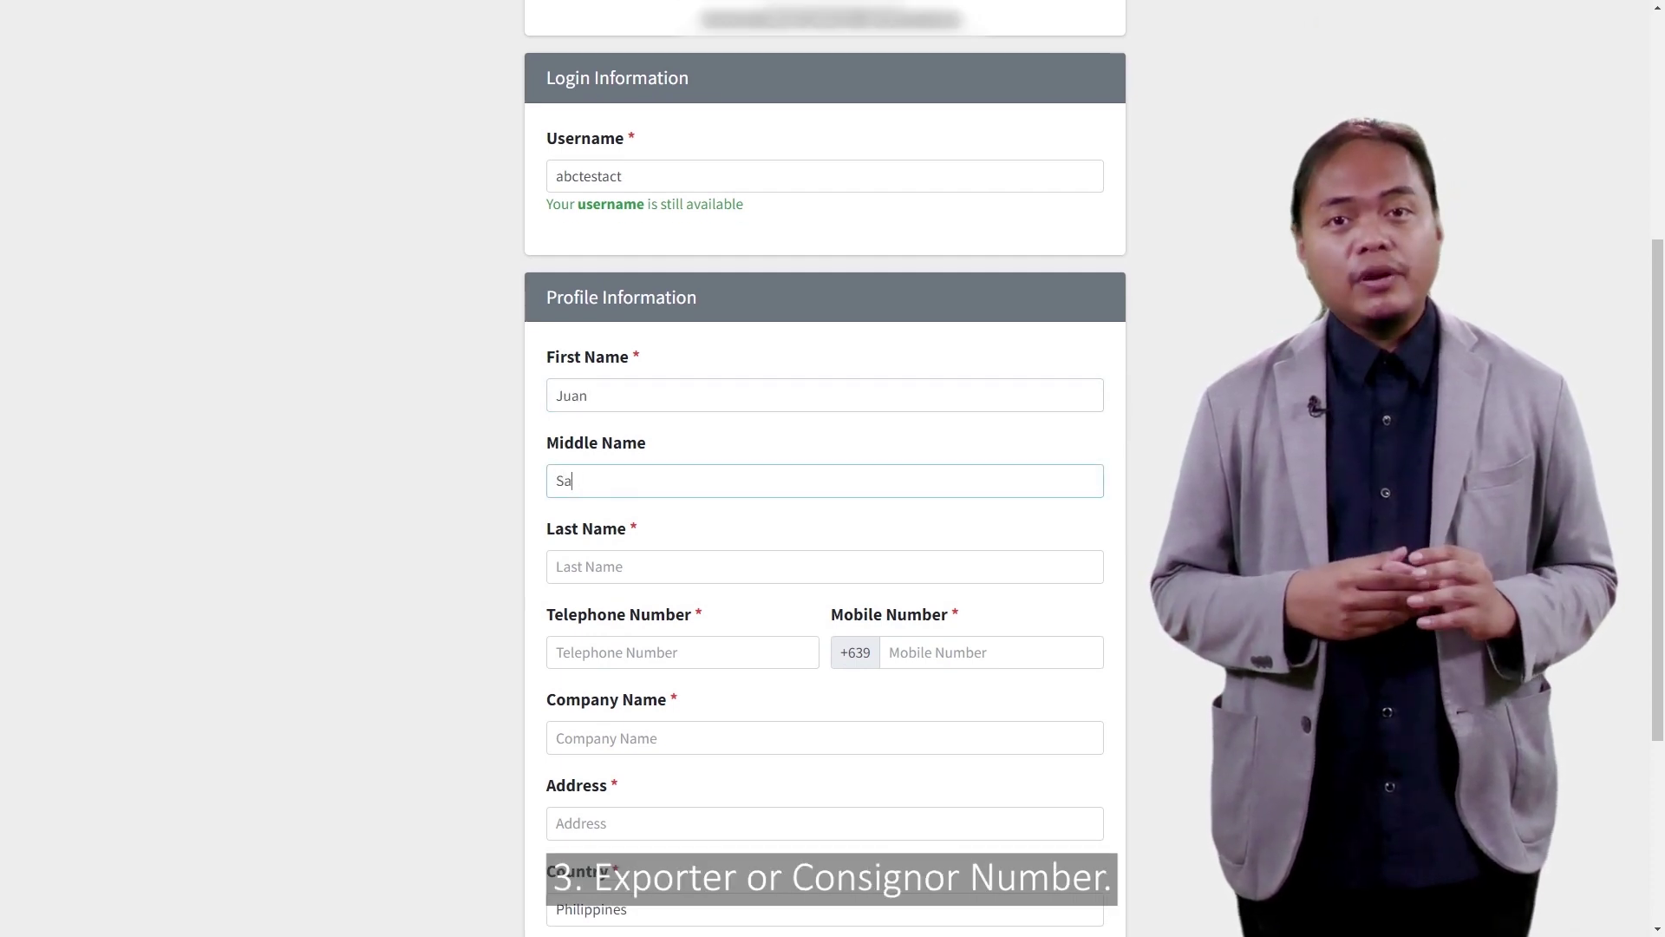
pyautogui.write('ntoDela Cruz')
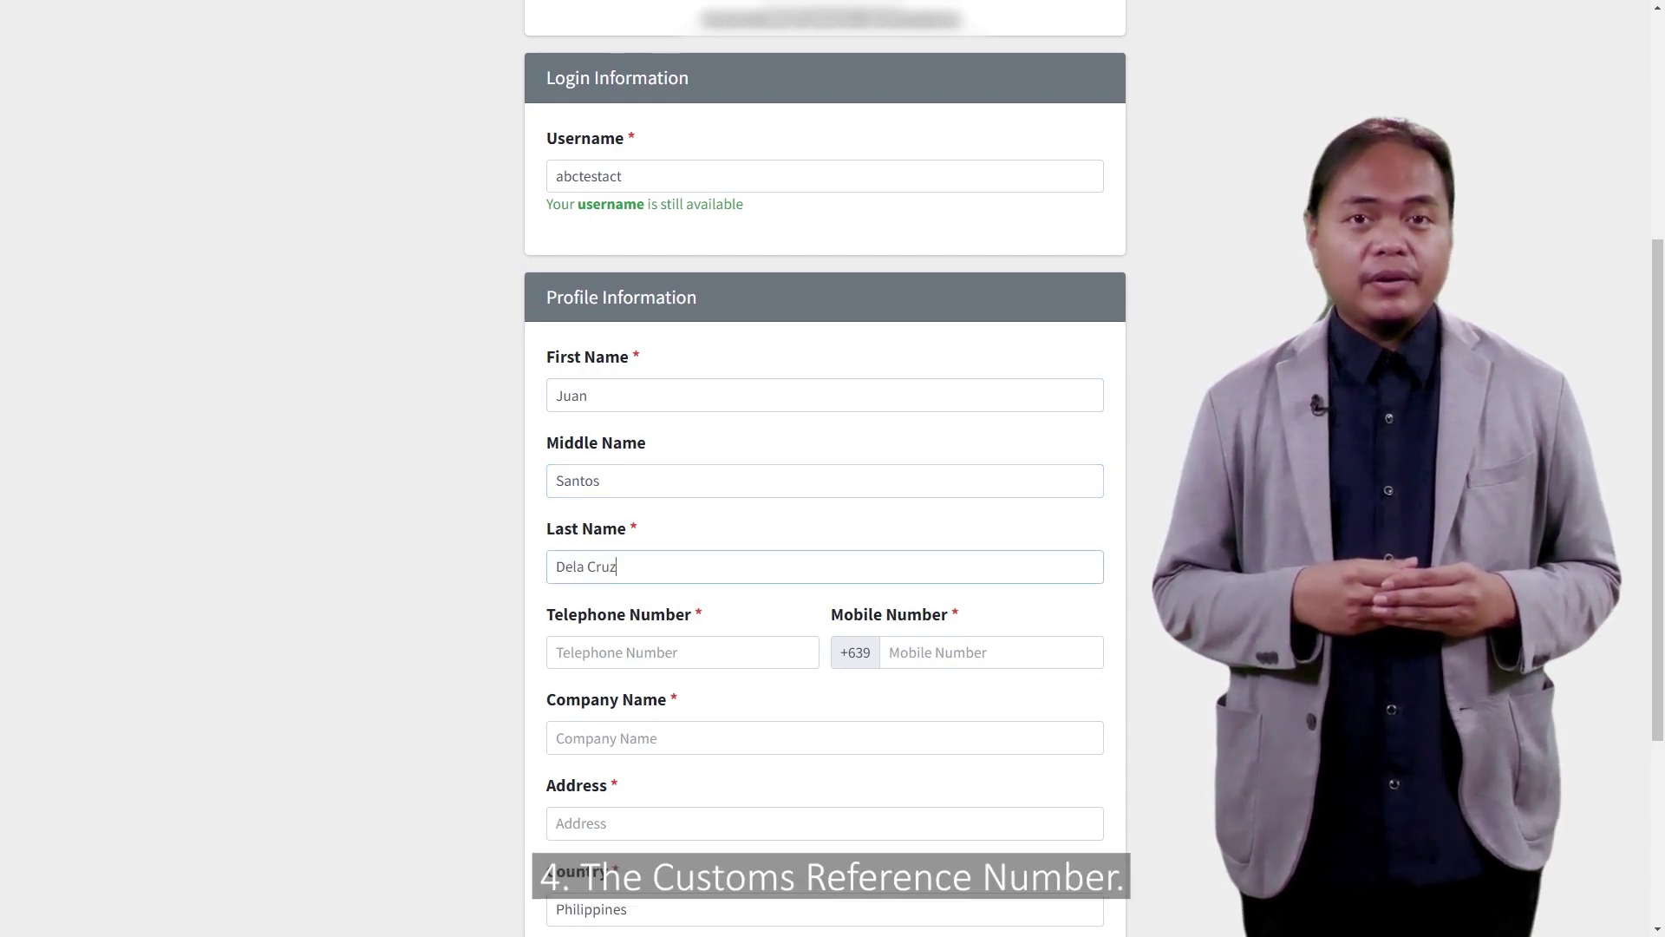
pyautogui.scroll(-4, 824, 520)
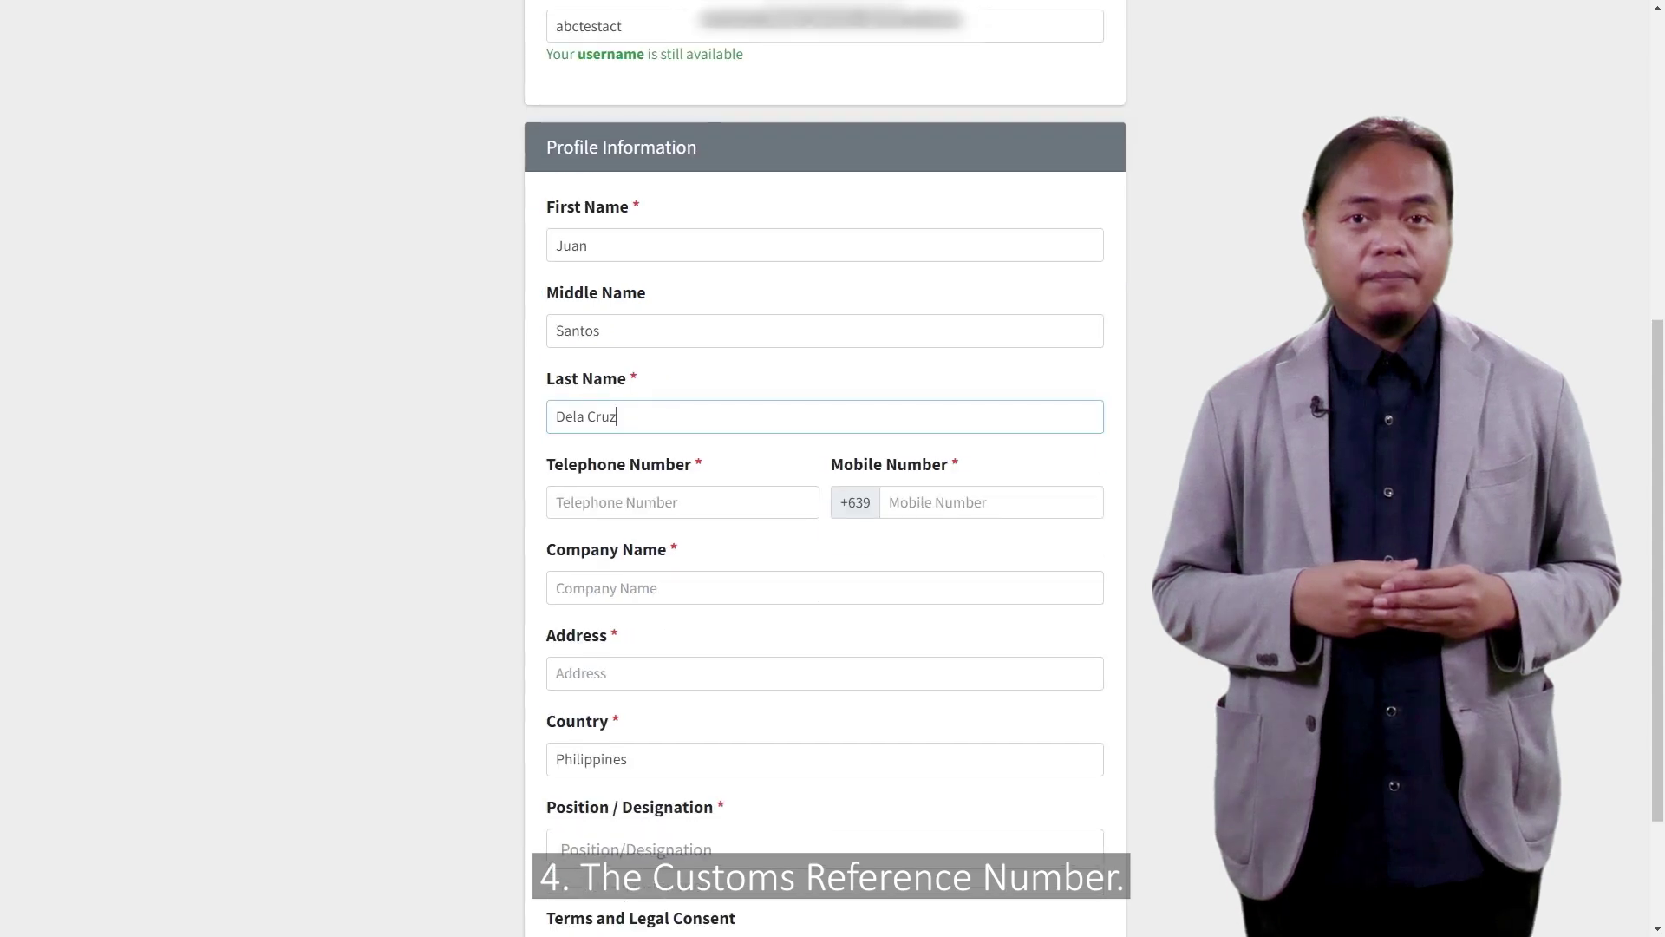
pyautogui.press('Tab')
pyautogui.write('8')
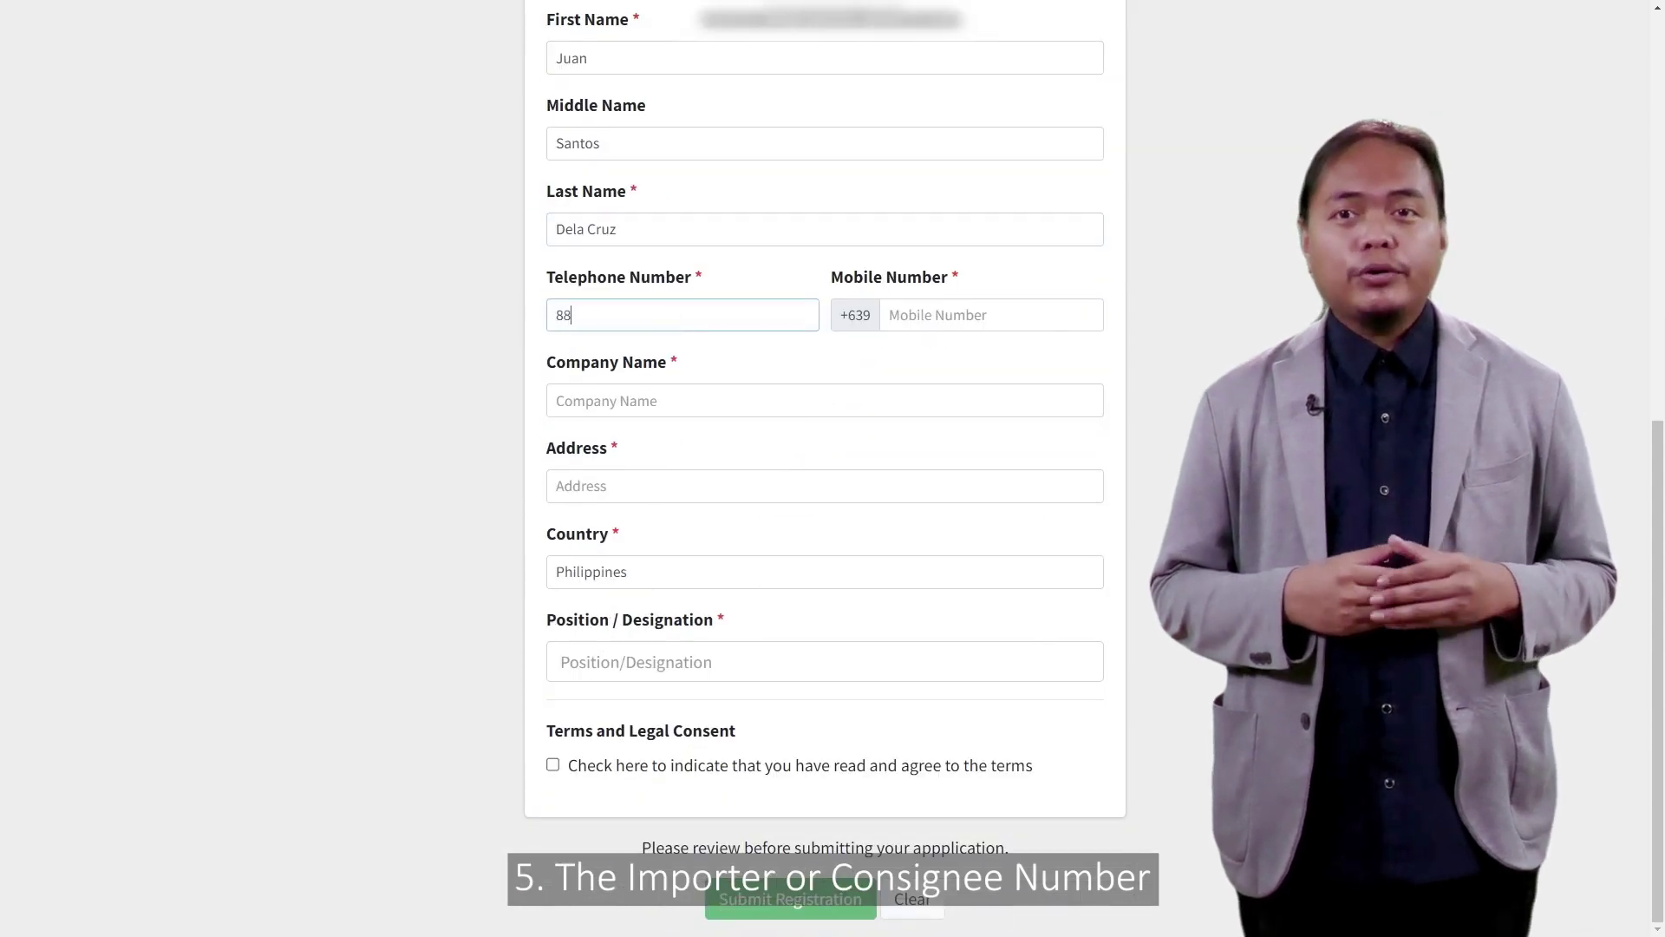
pyautogui.write('8881234')
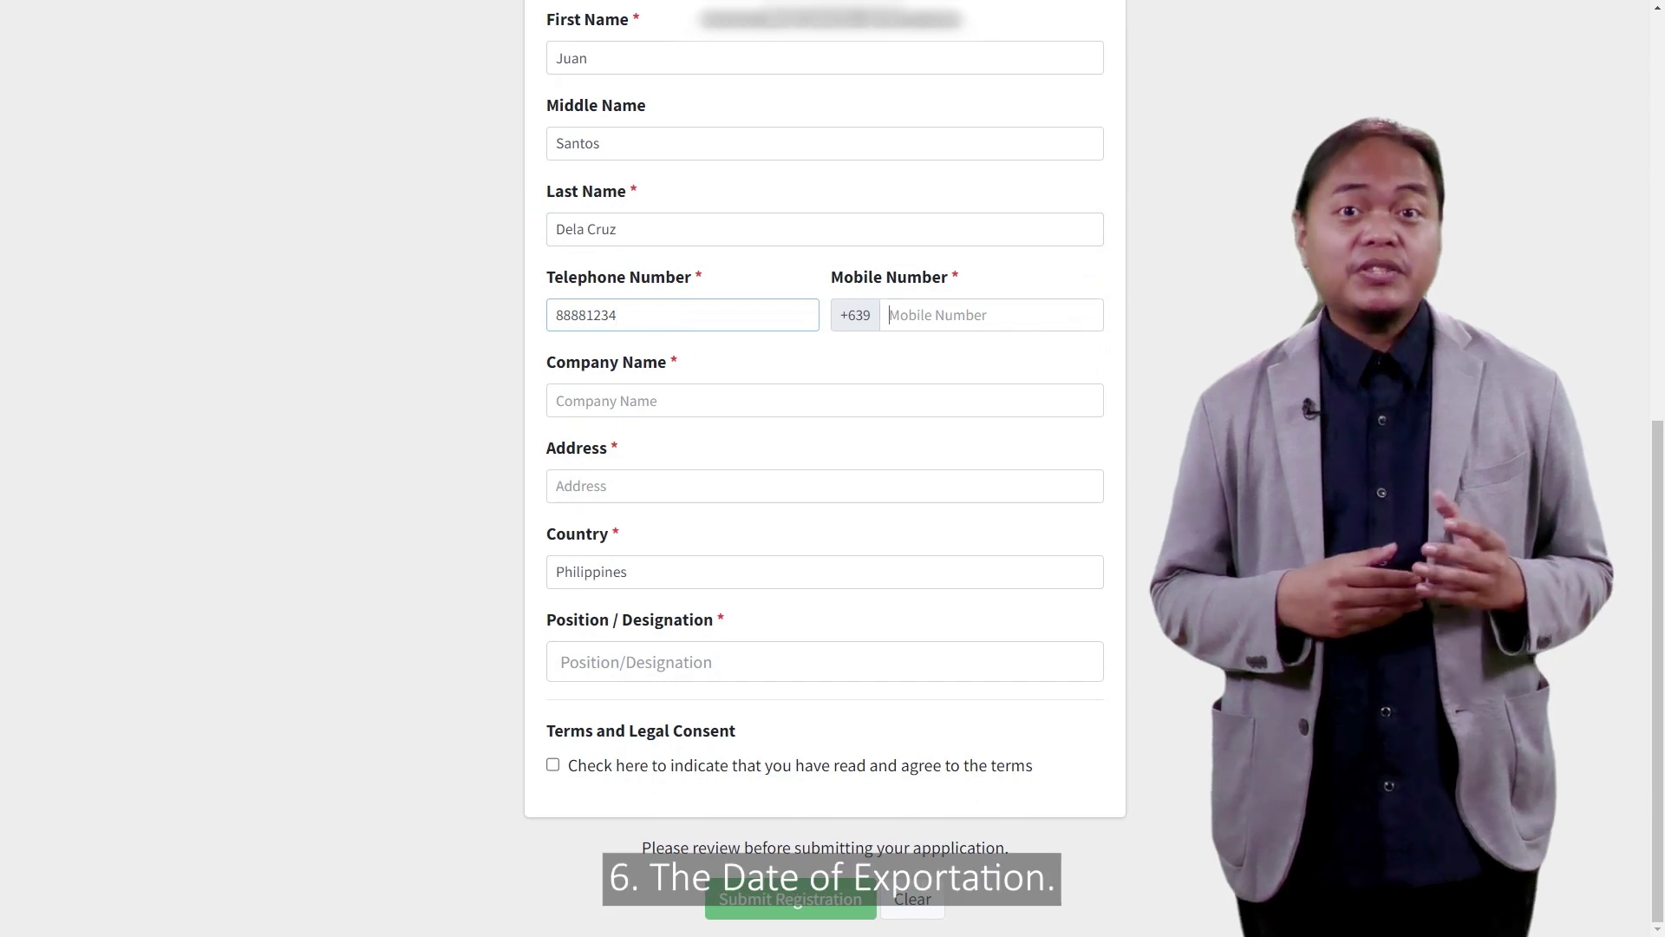
pyautogui.write('91712')
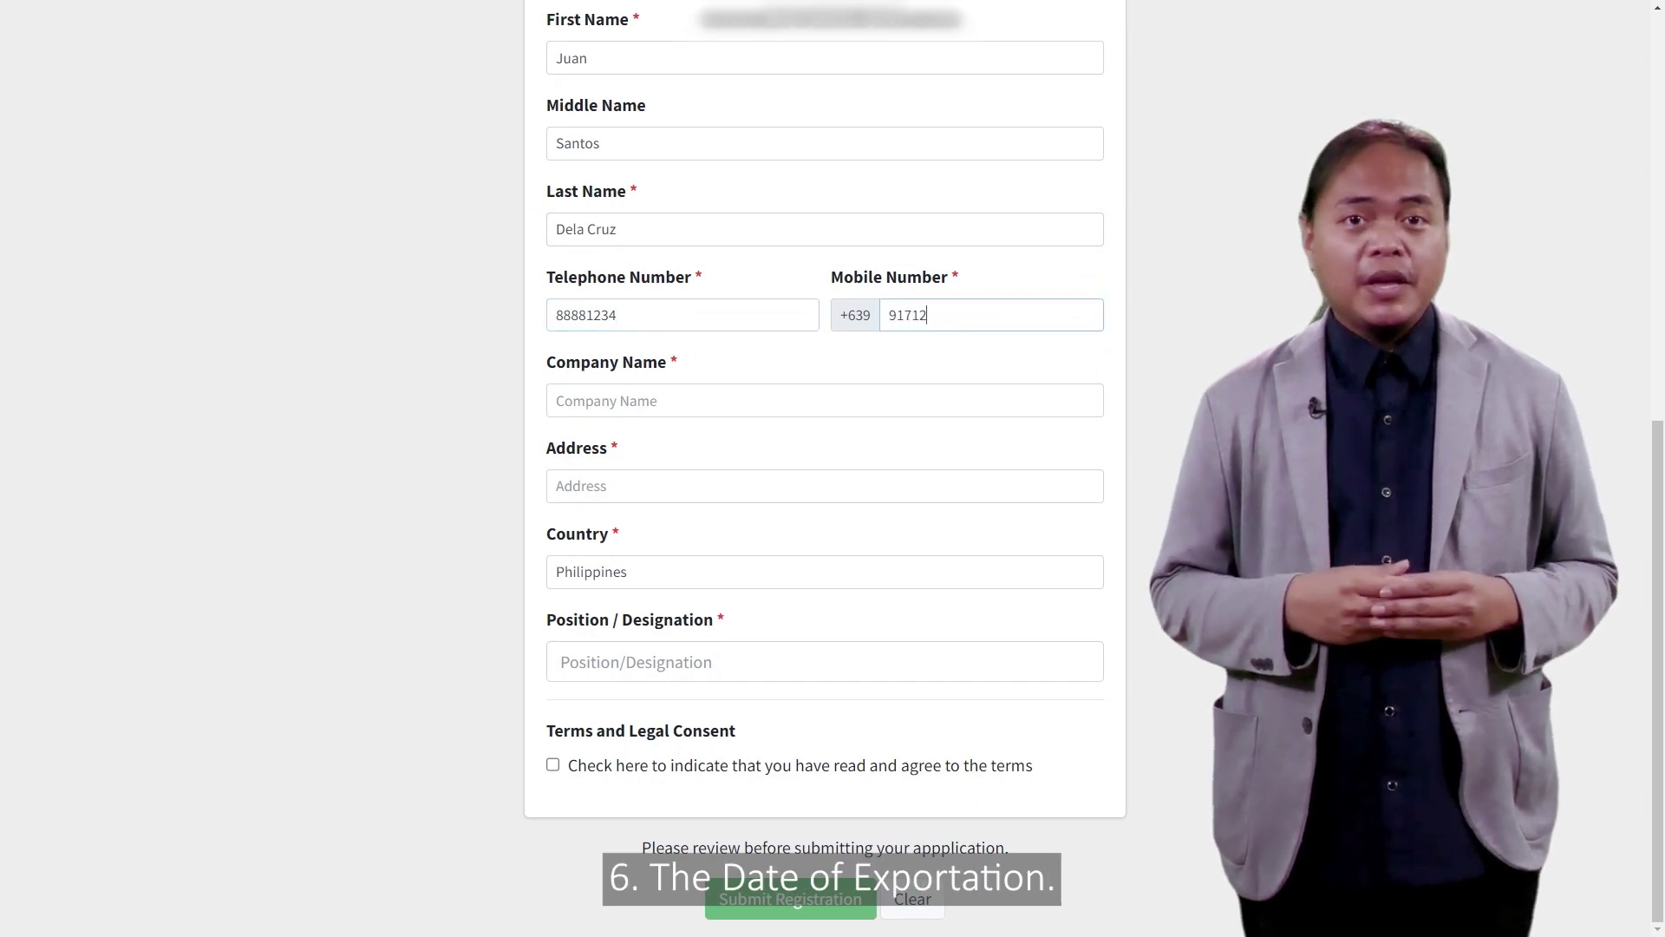
pyautogui.write('3456')
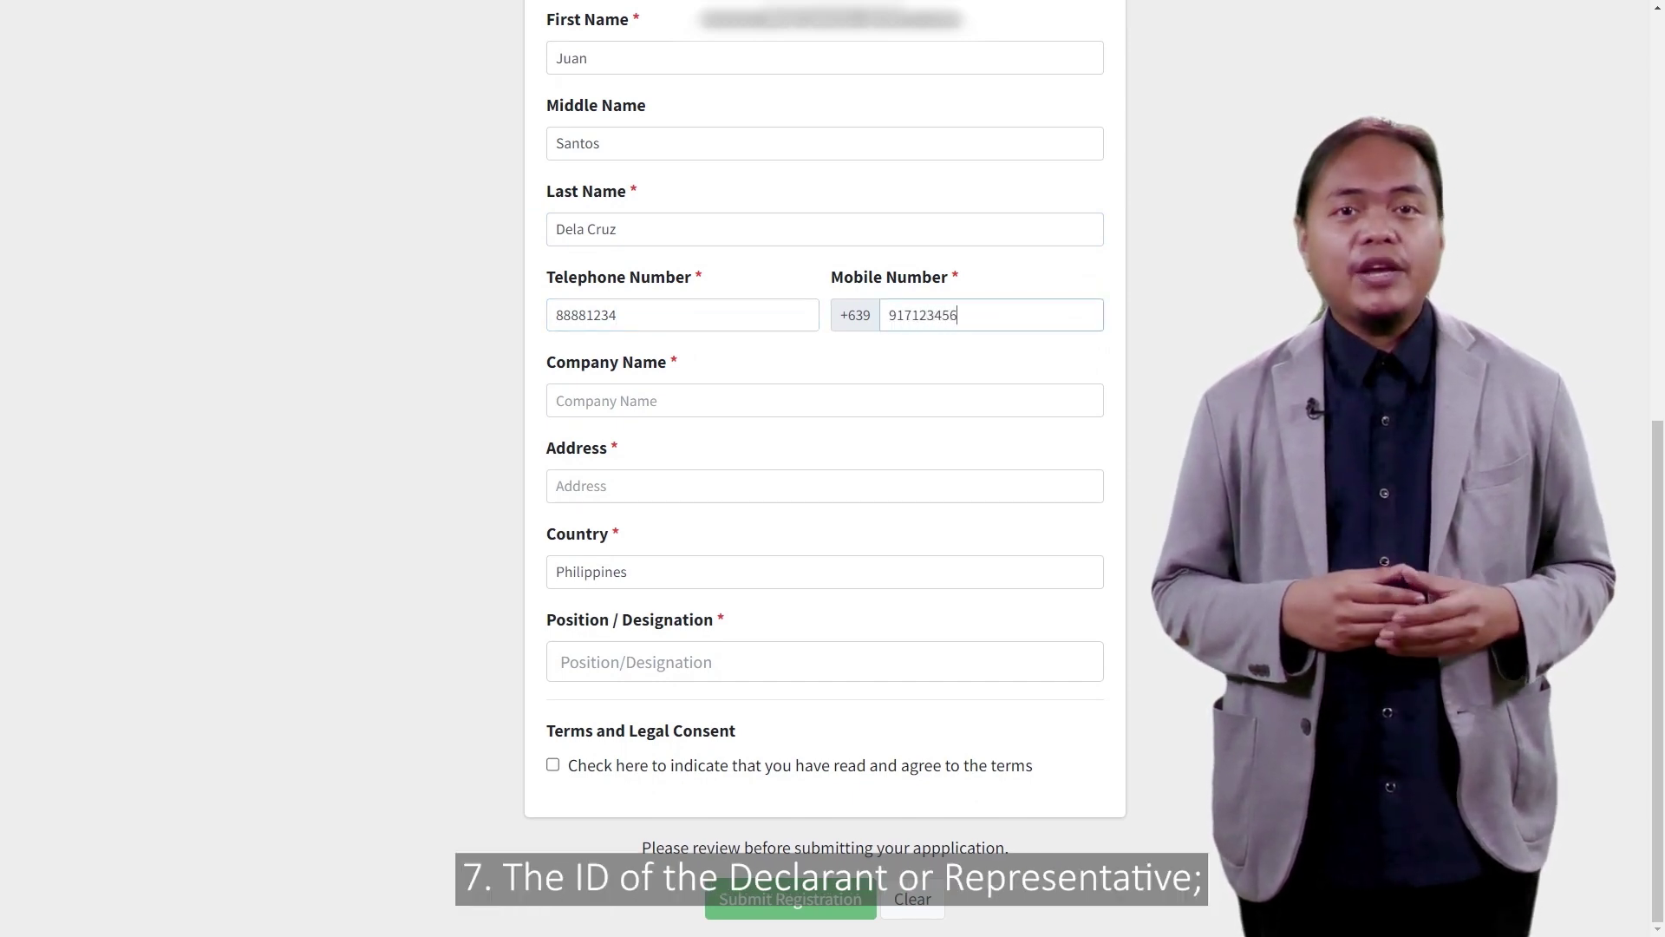
# Step: Fill in company name 'ABC Test Company', the company address, and designation 'President'
pyautogui.click(824, 400)
pyautogui.write('A')
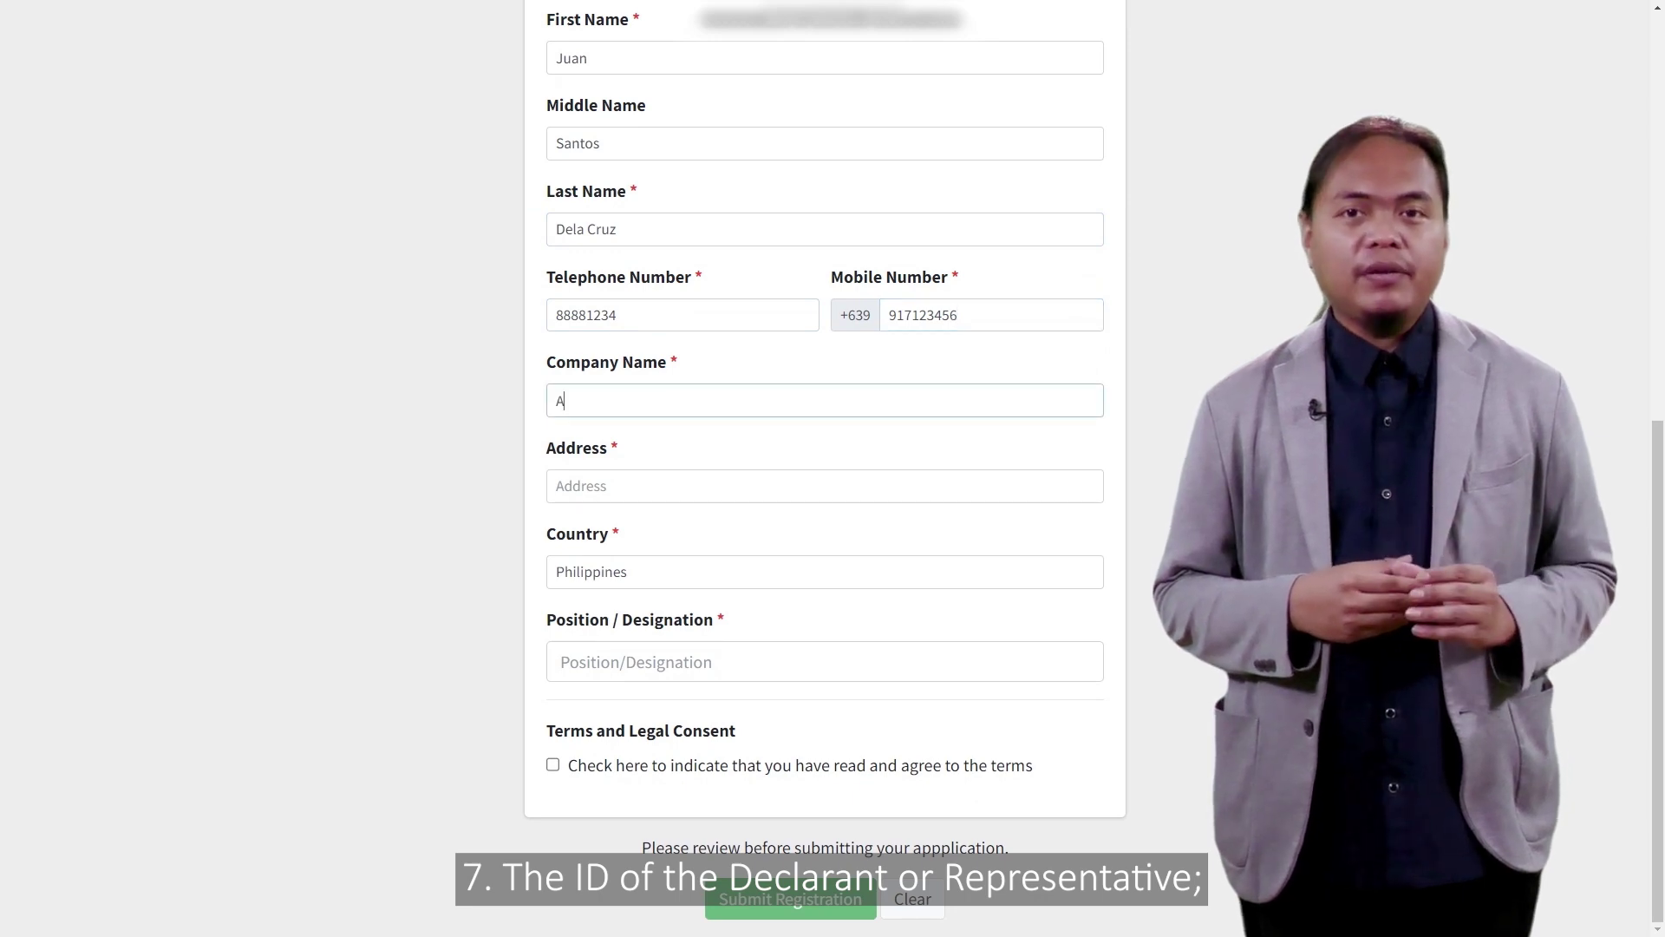
pyautogui.write('BC Test Company')
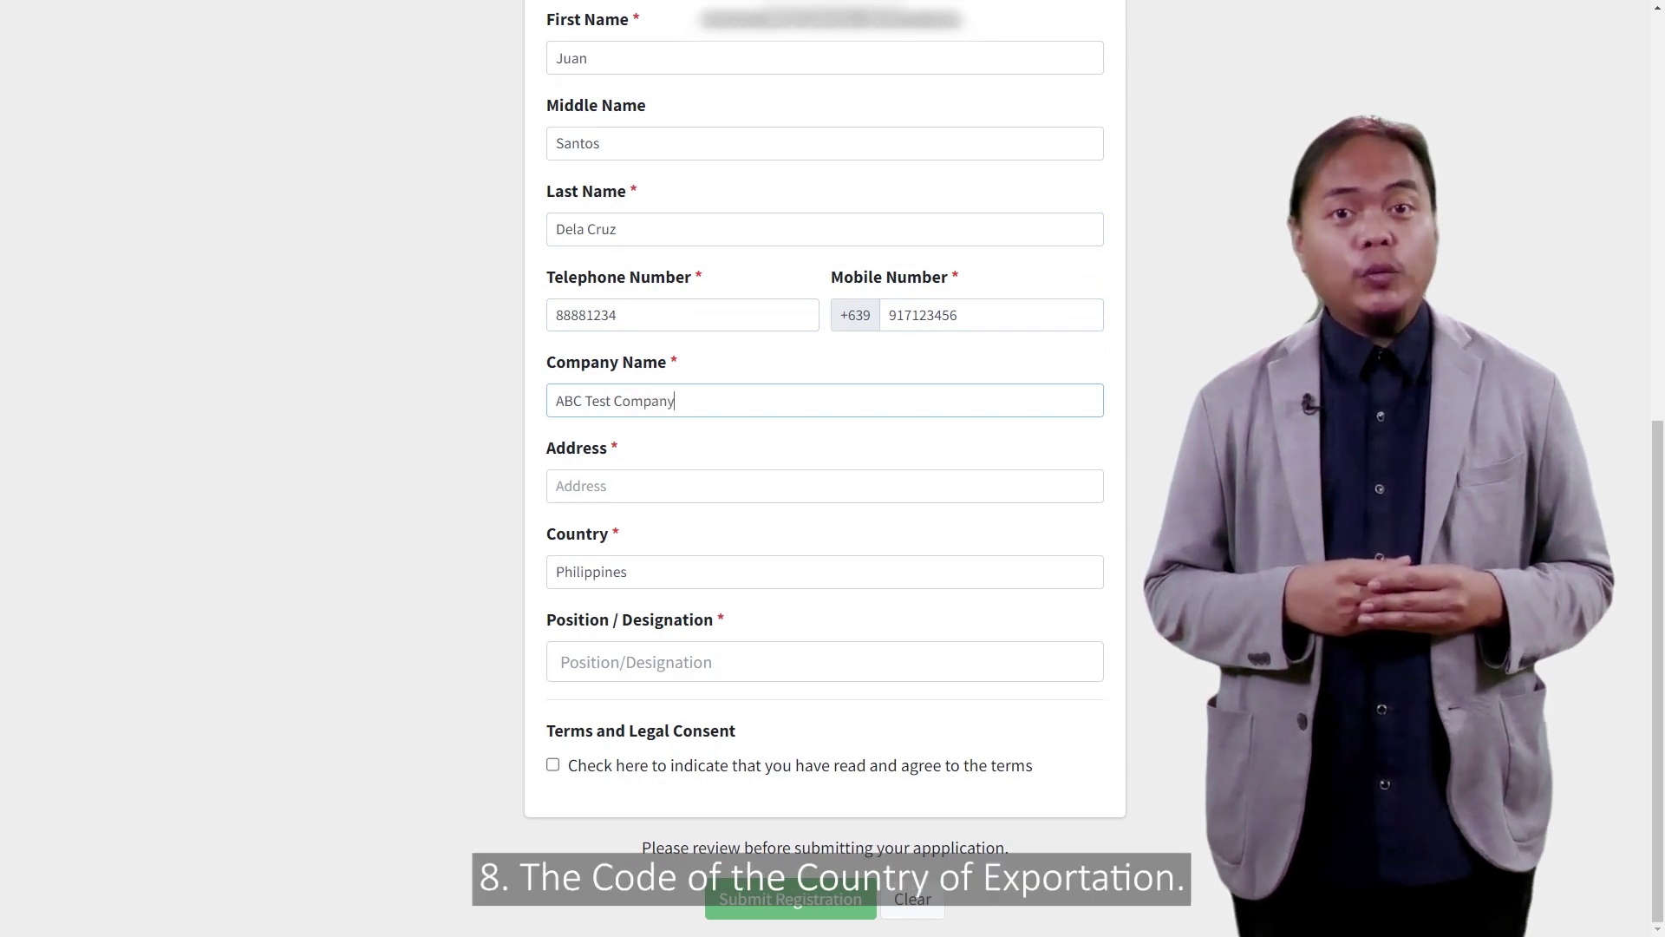
pyautogui.click(824, 486)
pyautogui.write('Makat')
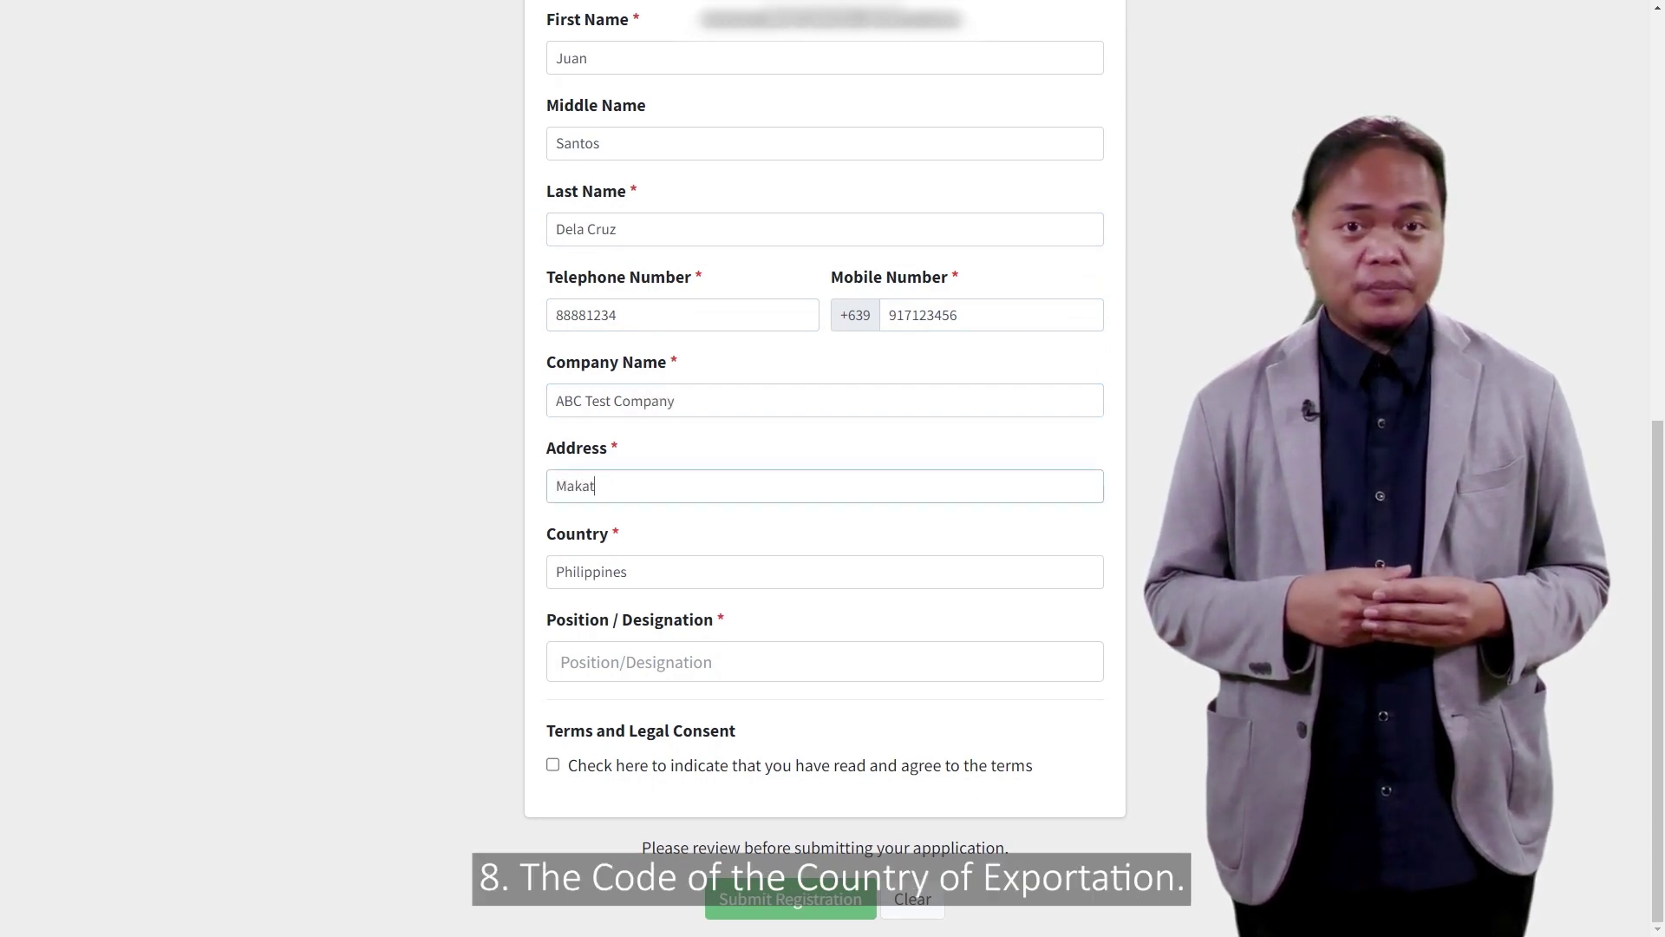
pyautogui.write('i City')
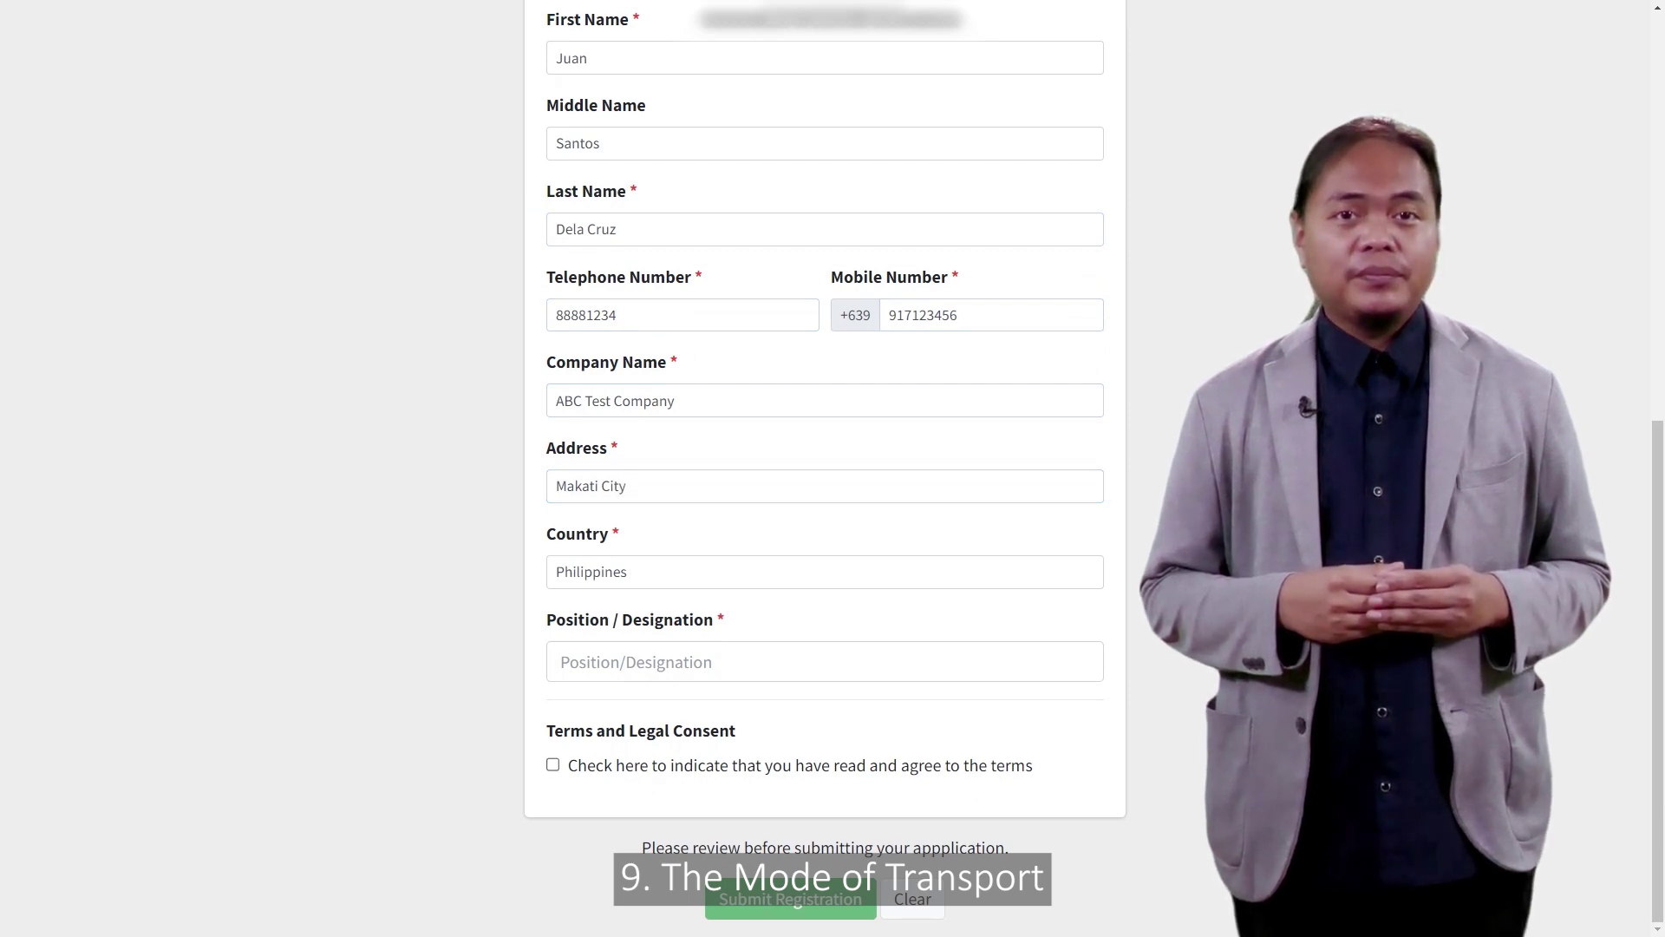
pyautogui.click(824, 661)
pyautogui.write('President')
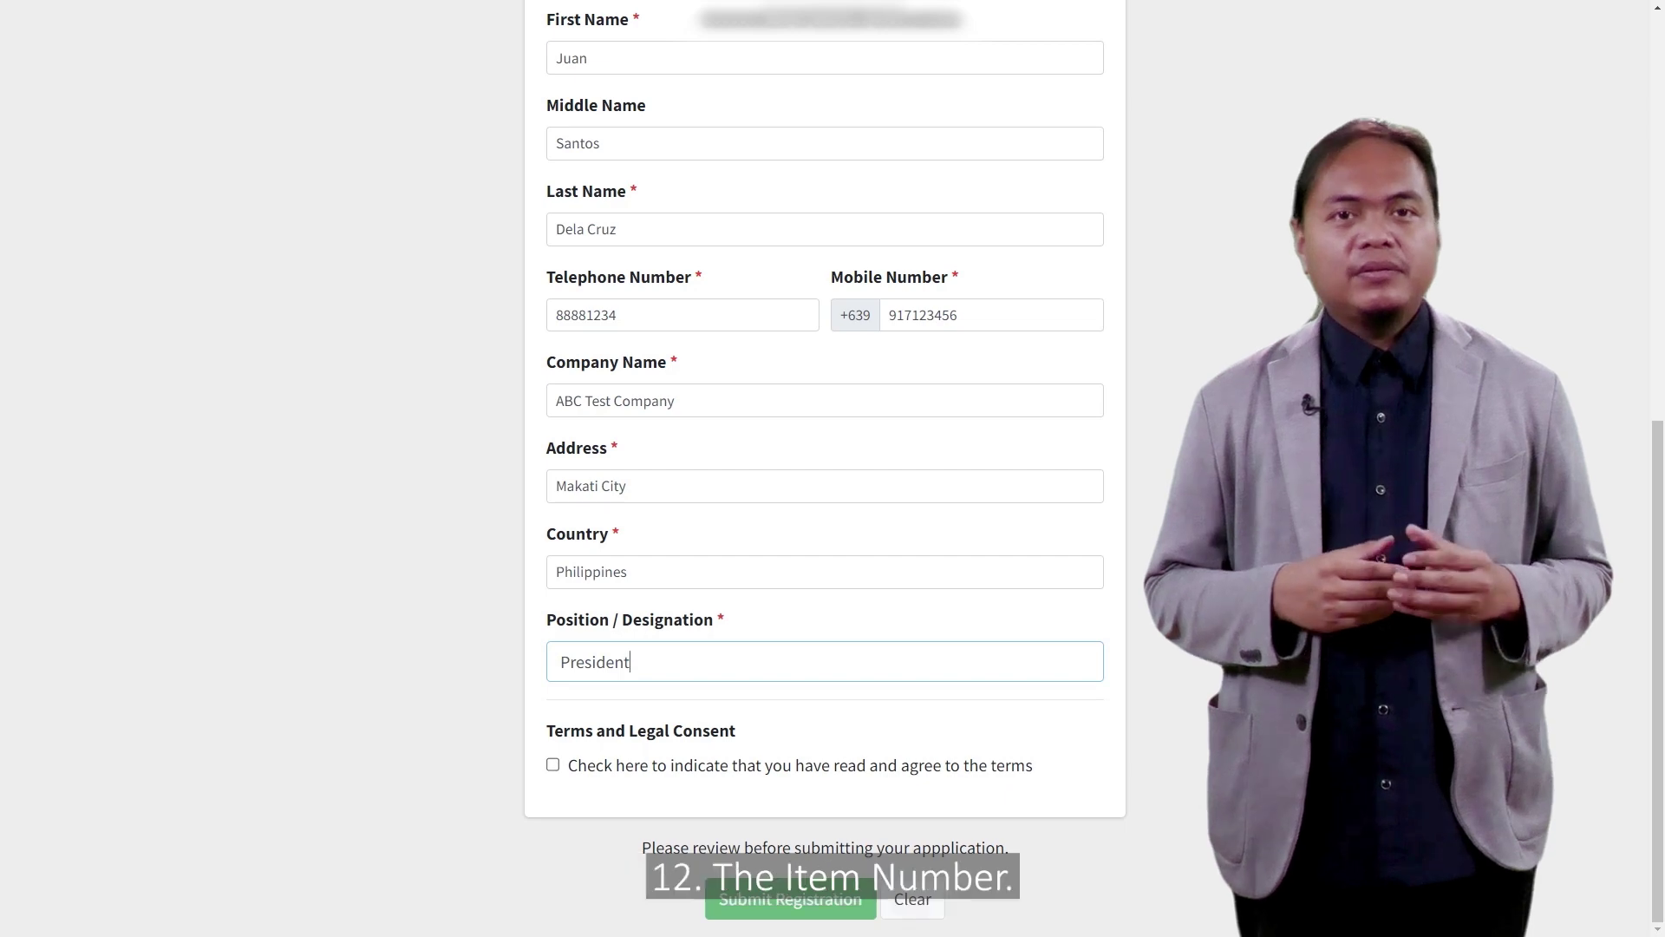
pyautogui.scroll(9, 824, 469)
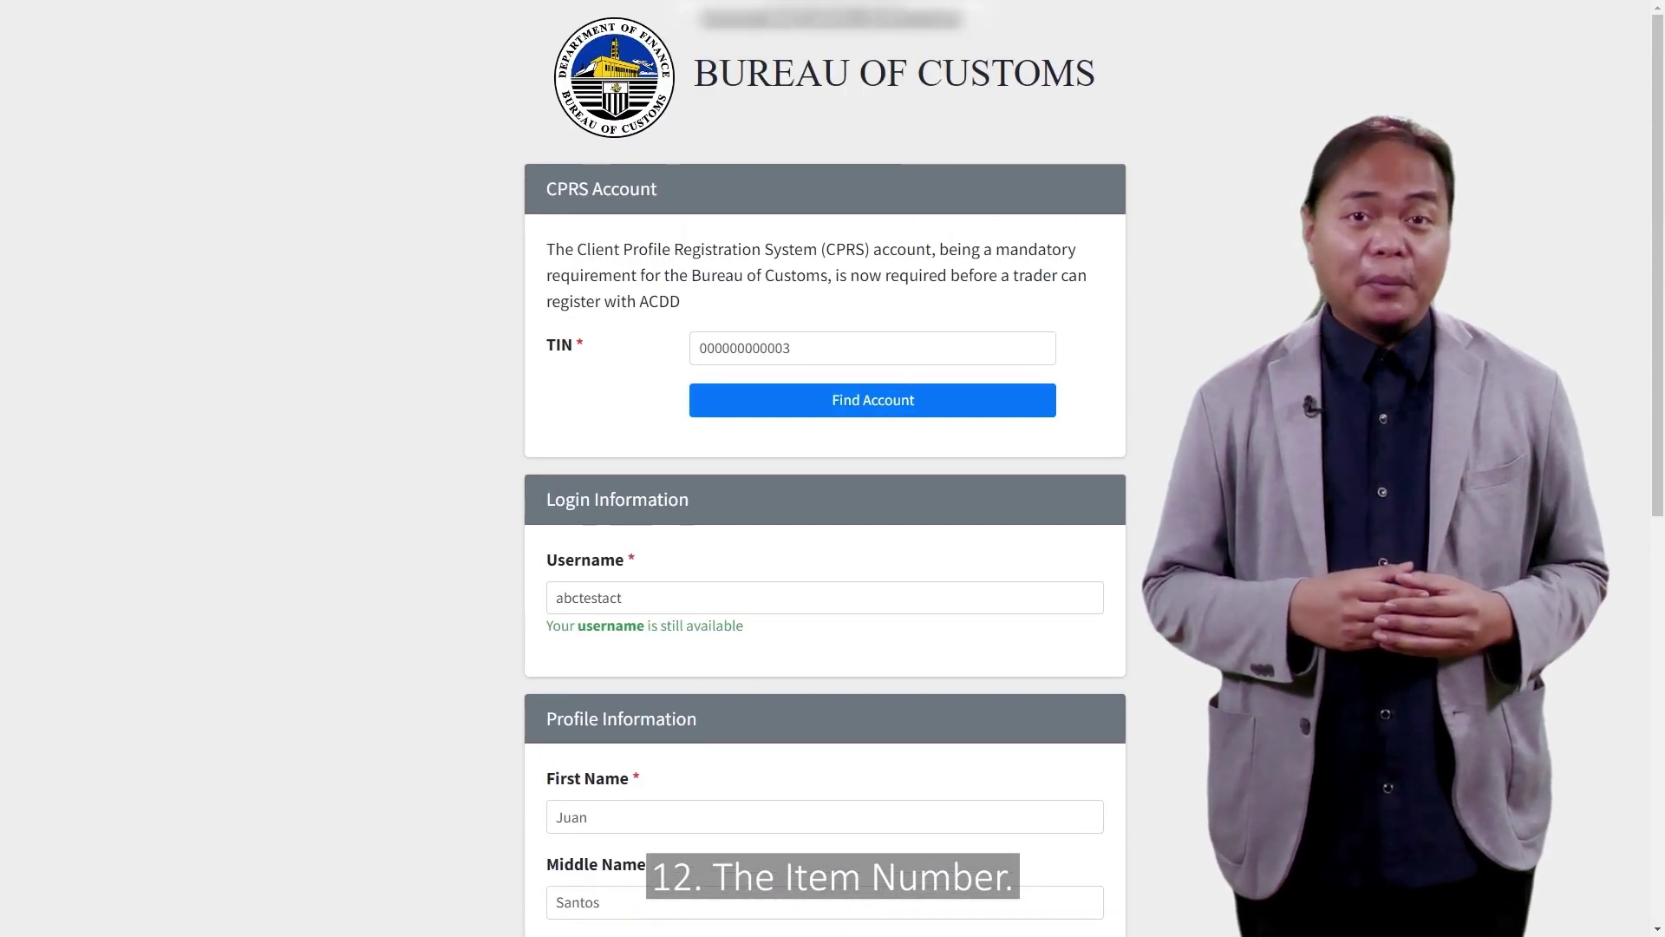
# Step: Tick the Terms and Legal Consent box, agree to the terms, and submit the registration
pyautogui.scroll(-4, 824, 468)
pyautogui.scroll(-5, 824, 468)
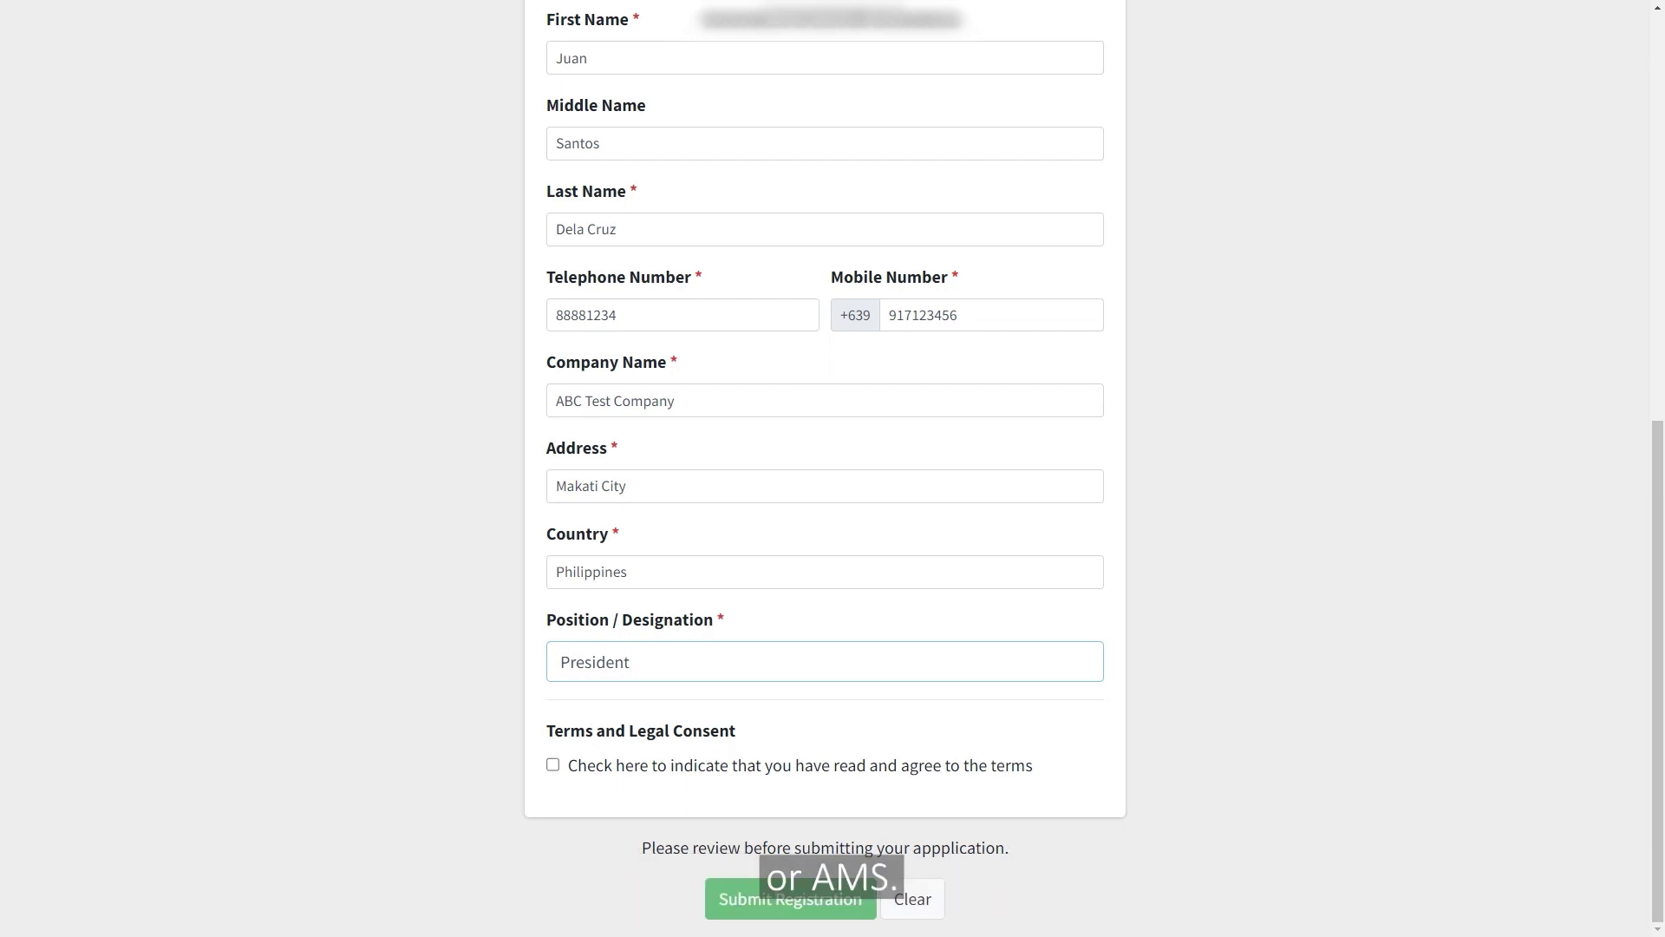
pyautogui.press('Tab')
pyautogui.press('space')
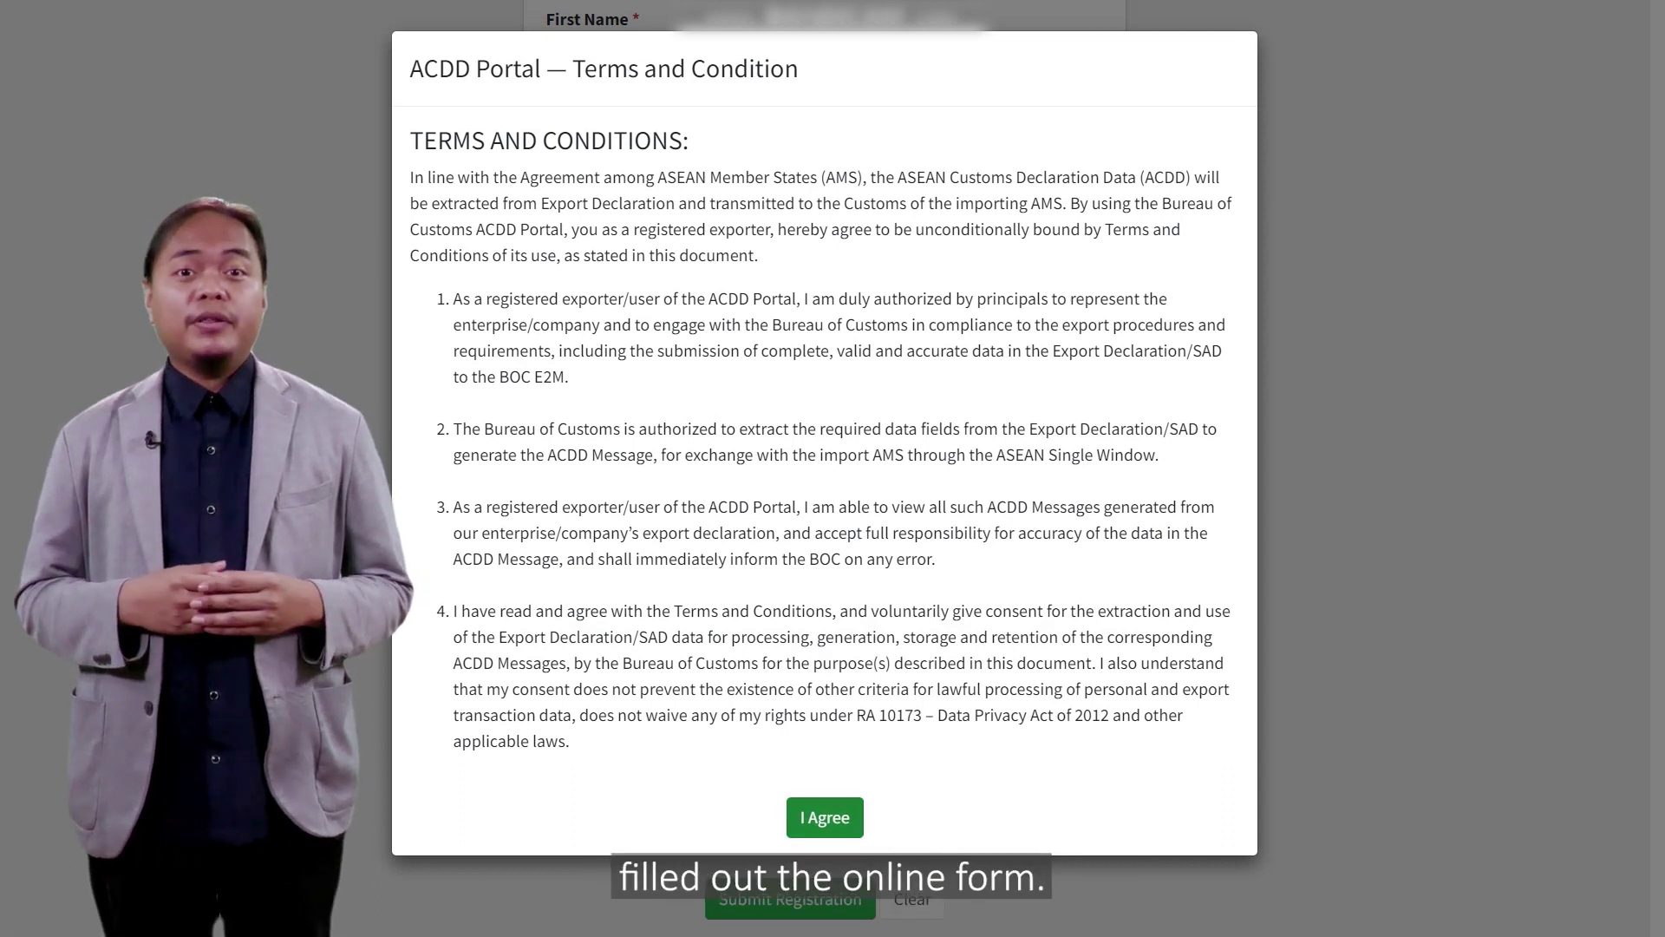
pyautogui.press('Return')
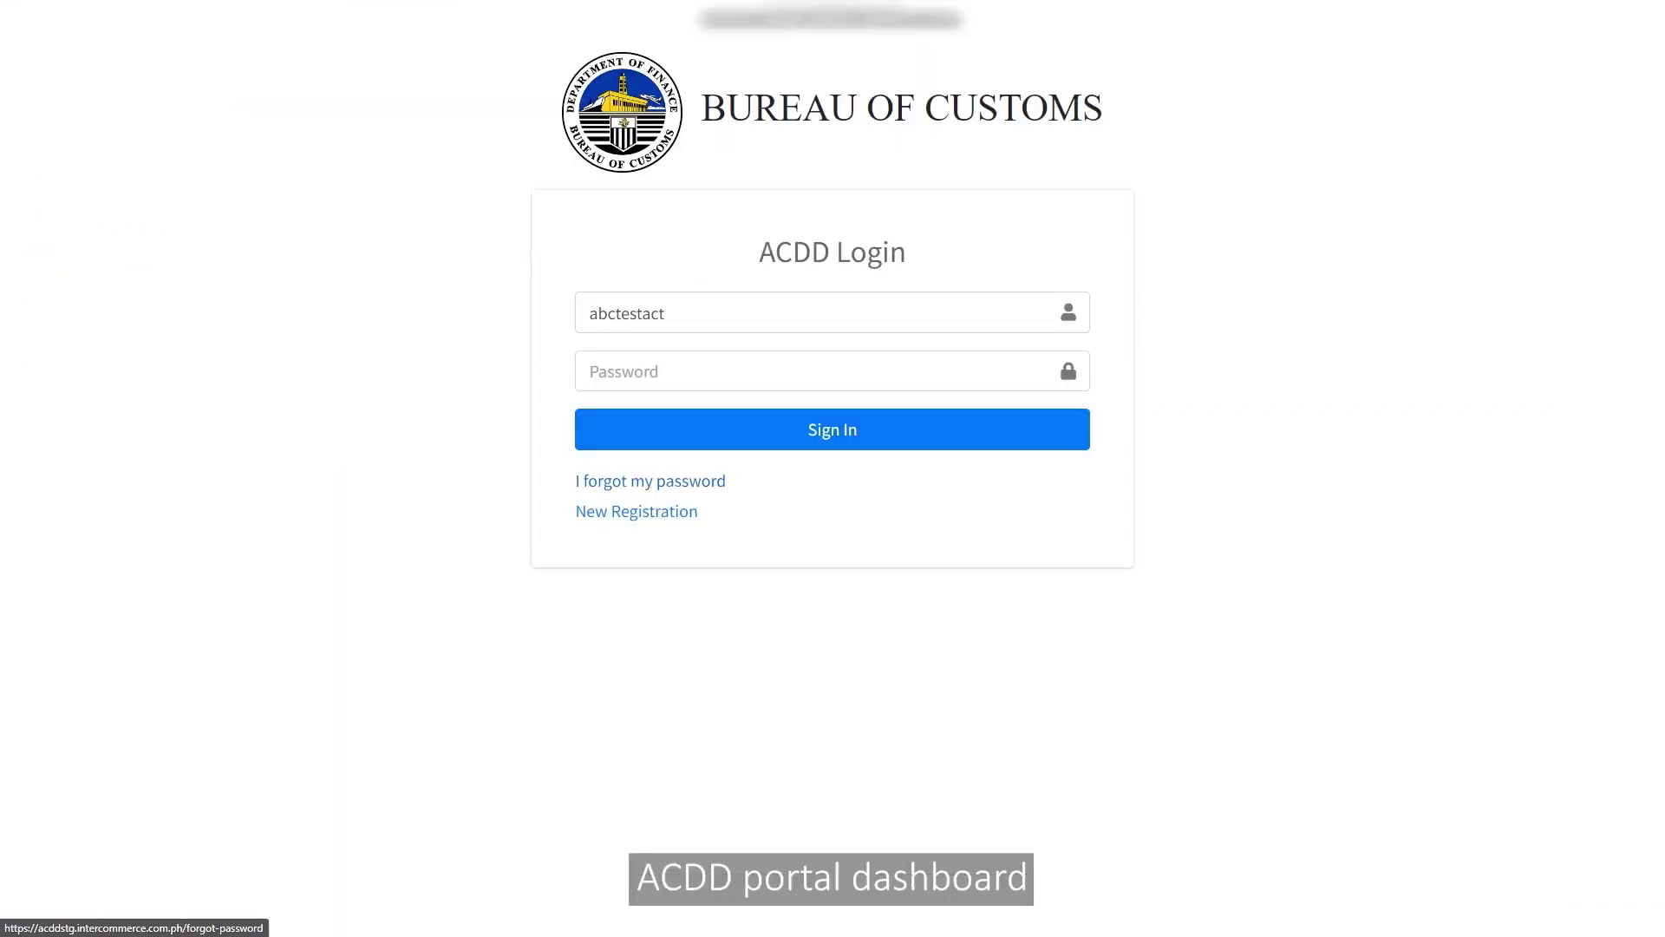
# Step: Sign in by pasting the temporary password
pyautogui.click(816, 372)
pyautogui.hotkey('ctrl', 'v')
pyautogui.press('Return')
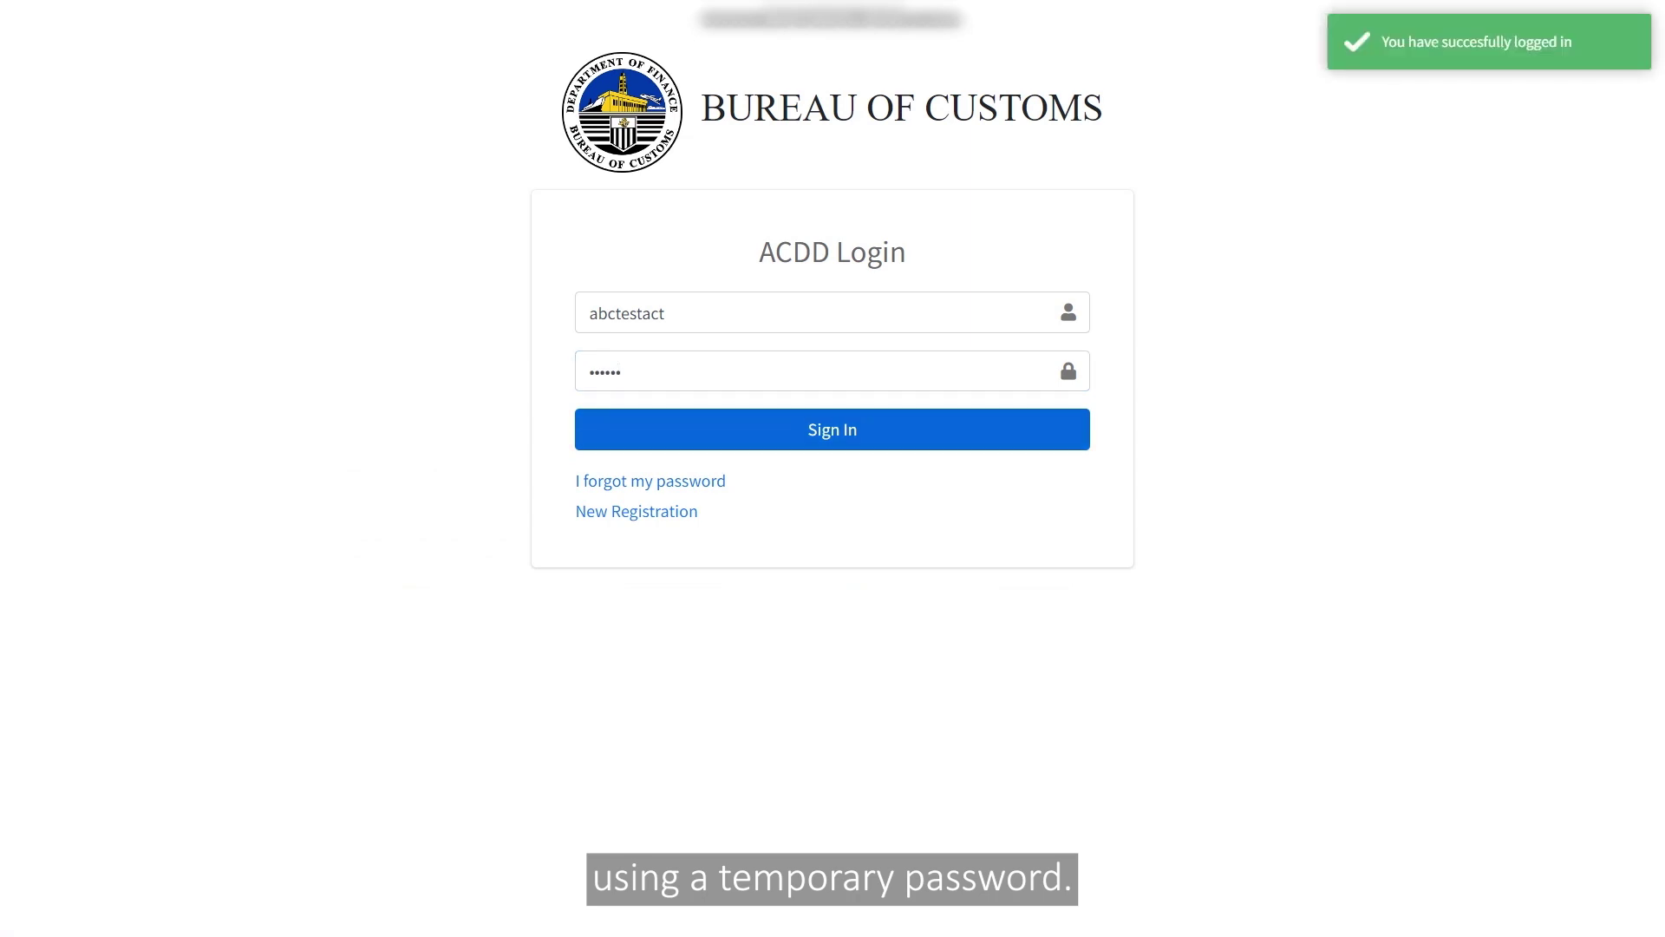
# Step: Set and repeat a new password on the Update Password page
pyautogui.write('••••••••')
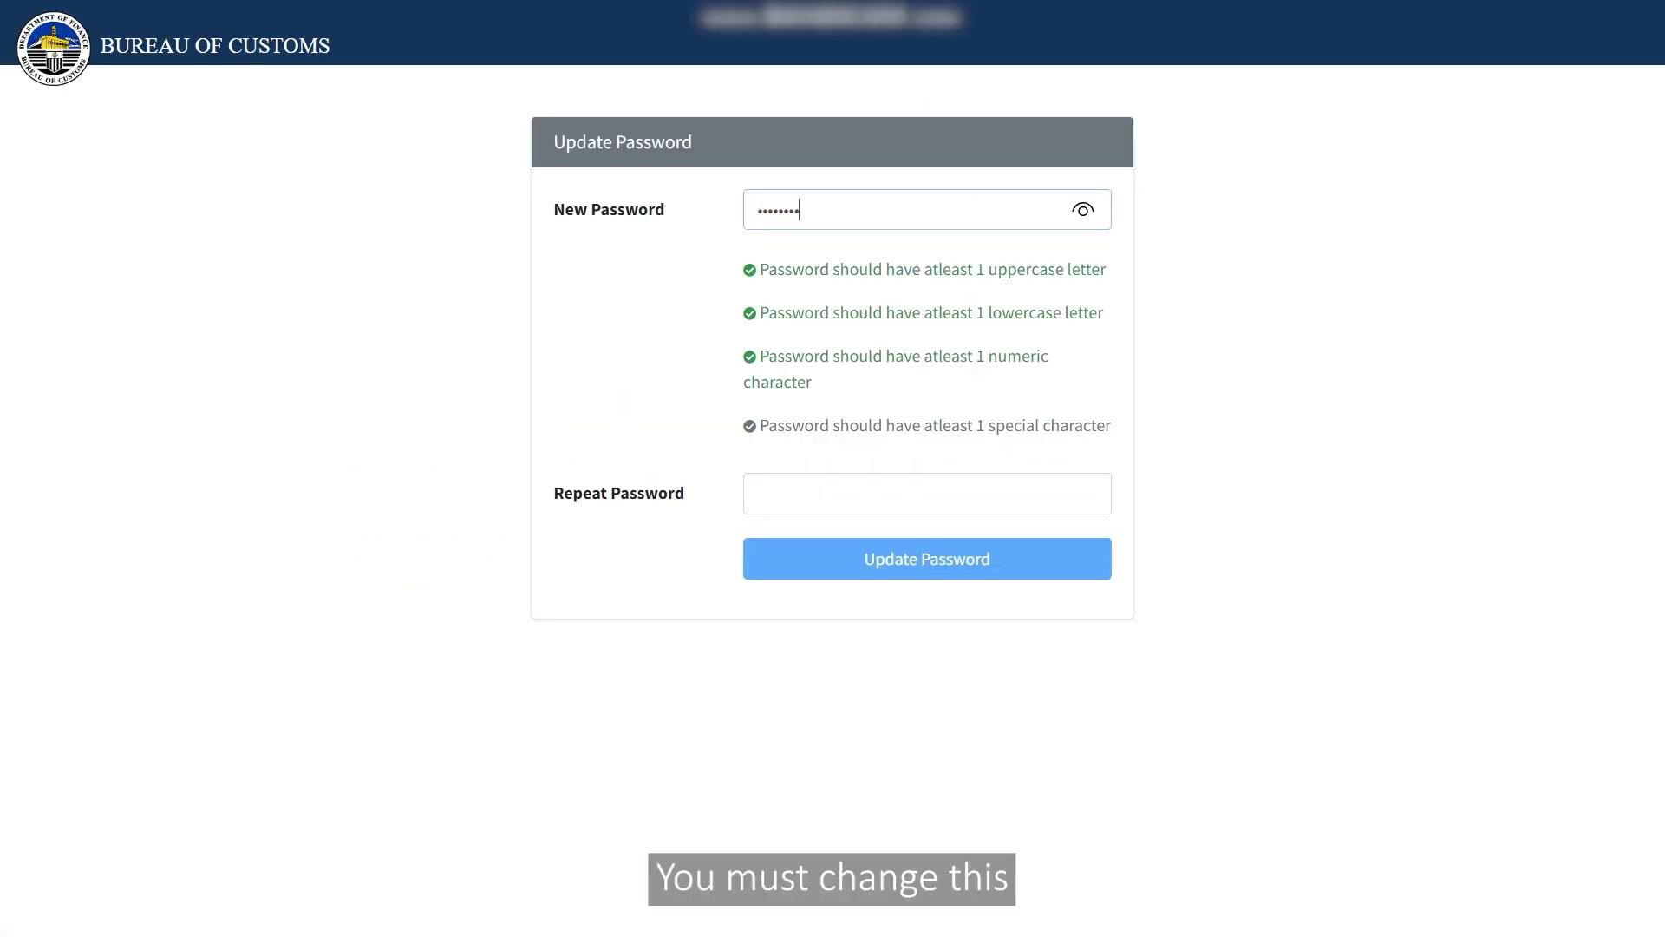
pyautogui.write('•')
pyautogui.press('Tab')
pyautogui.write('•••••••••')
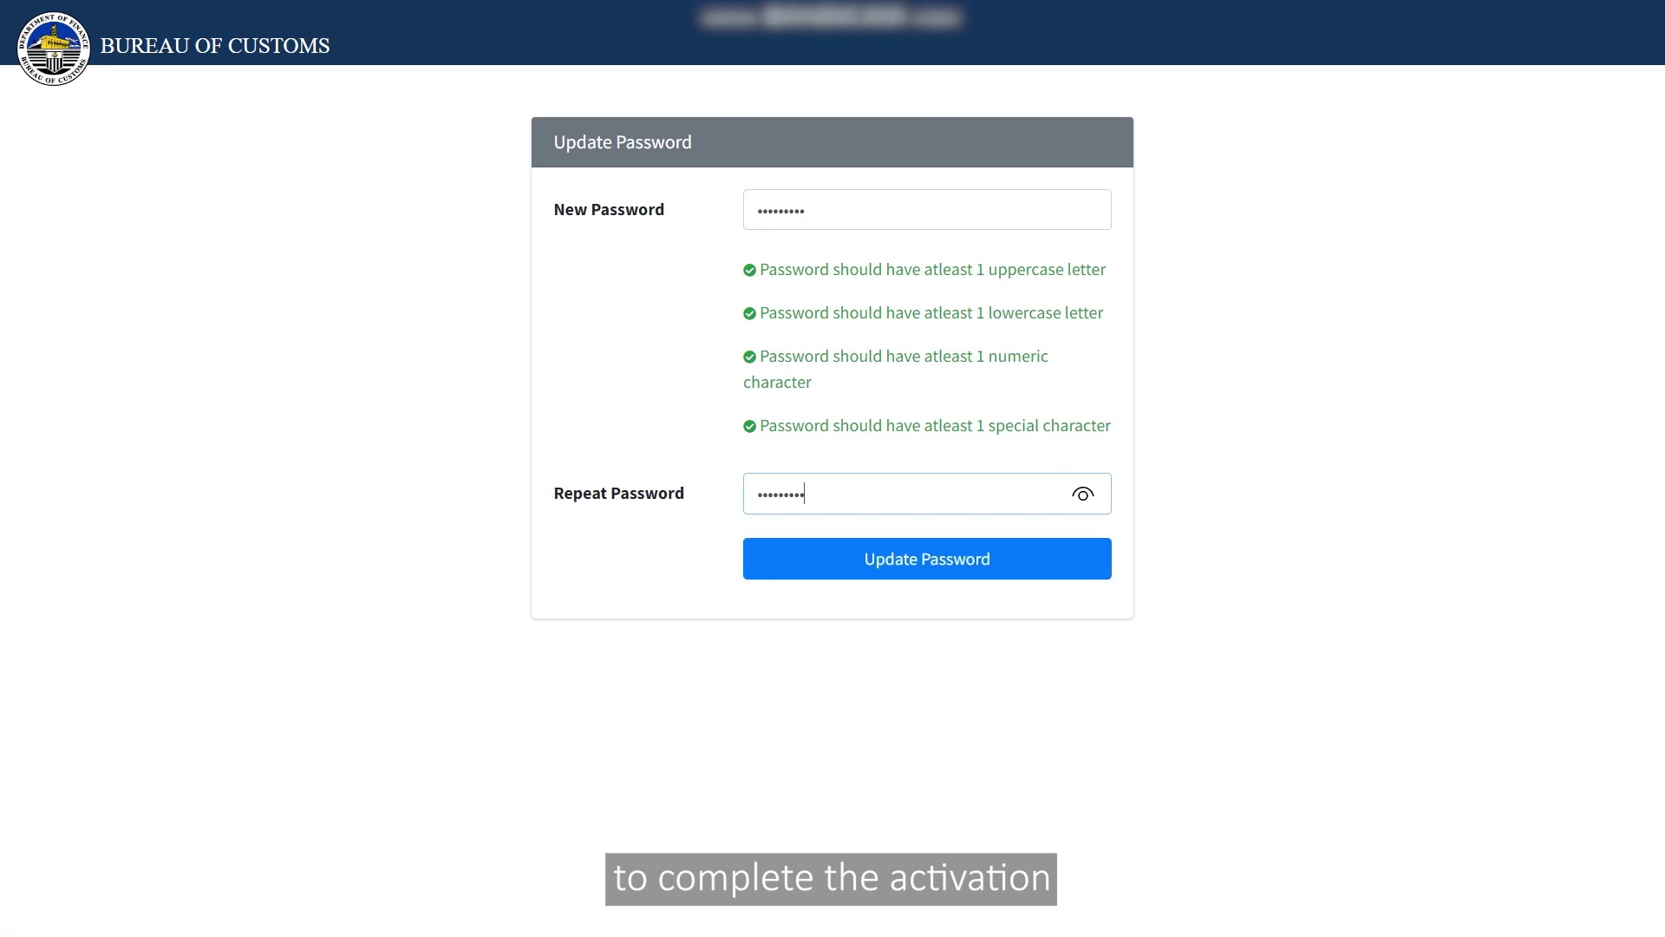
pyautogui.press('Return')
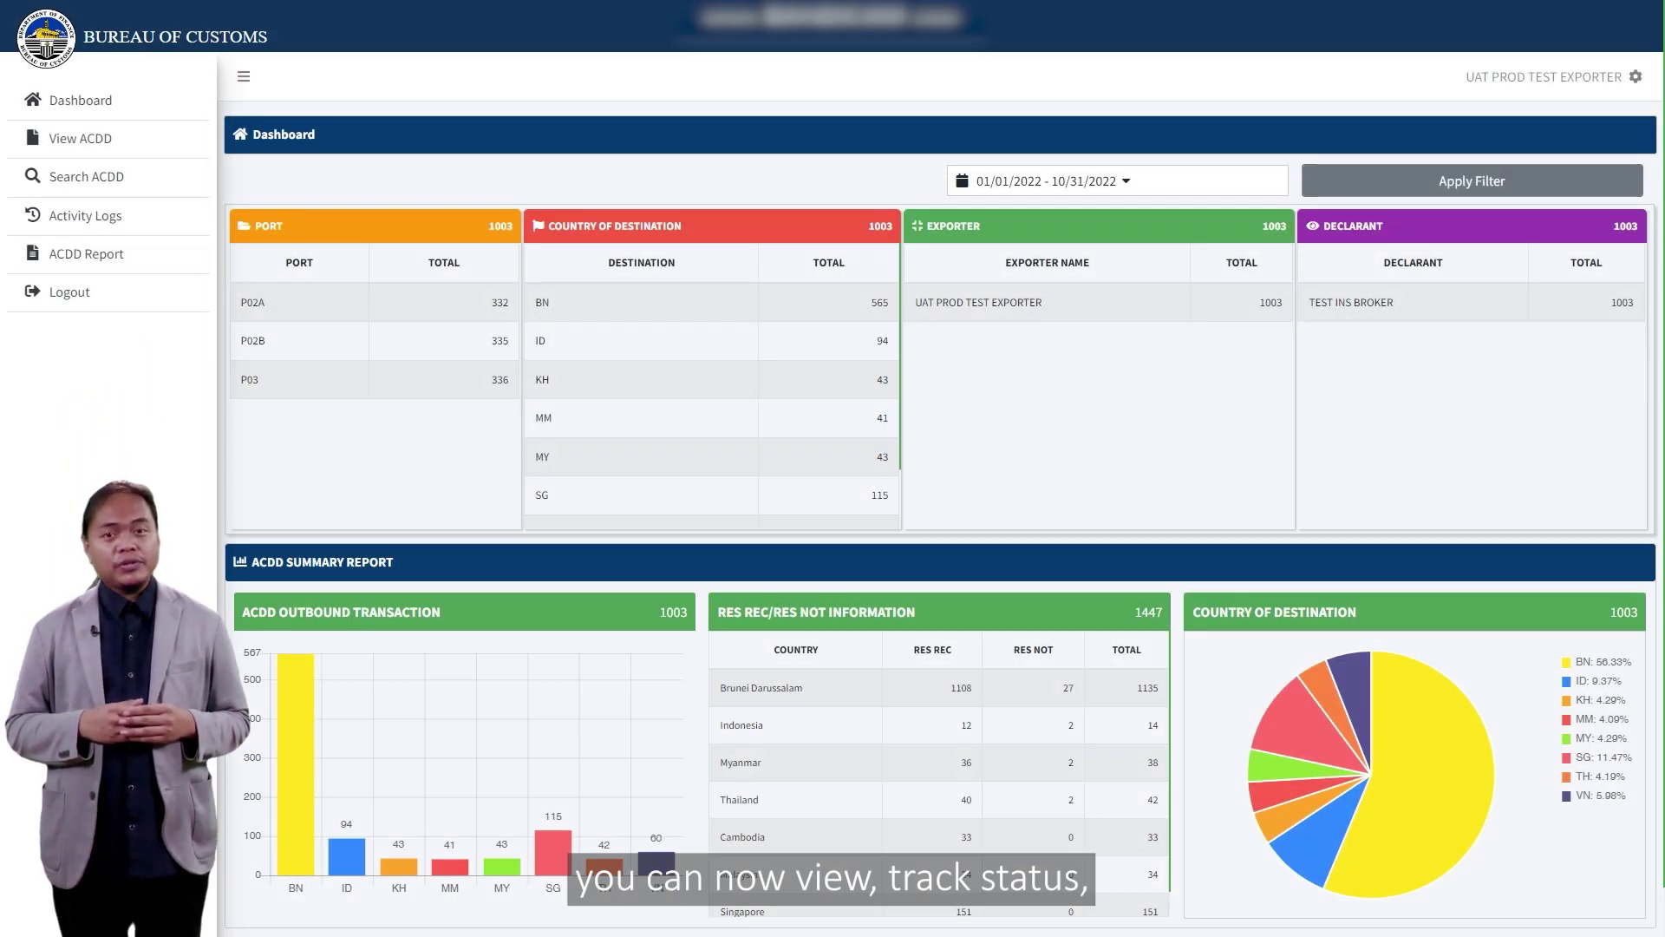
# Step: Review the exporter dashboard's port, destination and summary figures showing 1003 outbound transactions
pyautogui.scroll(-1, 941, 485)
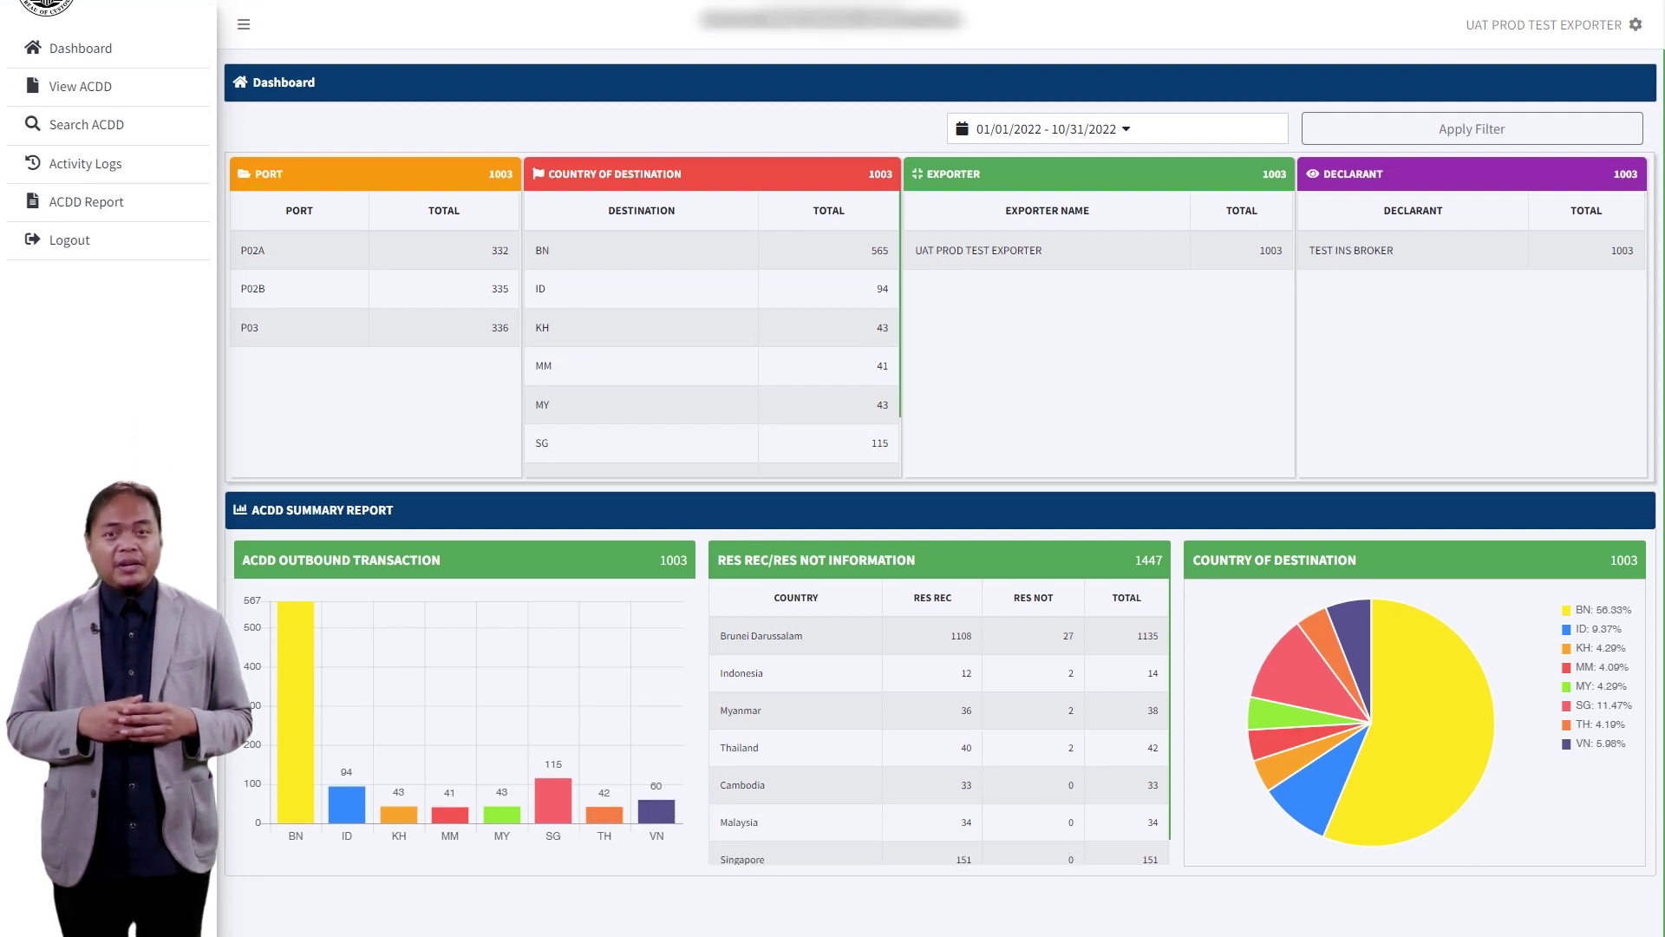
pyautogui.scroll(1, 1353, 668)
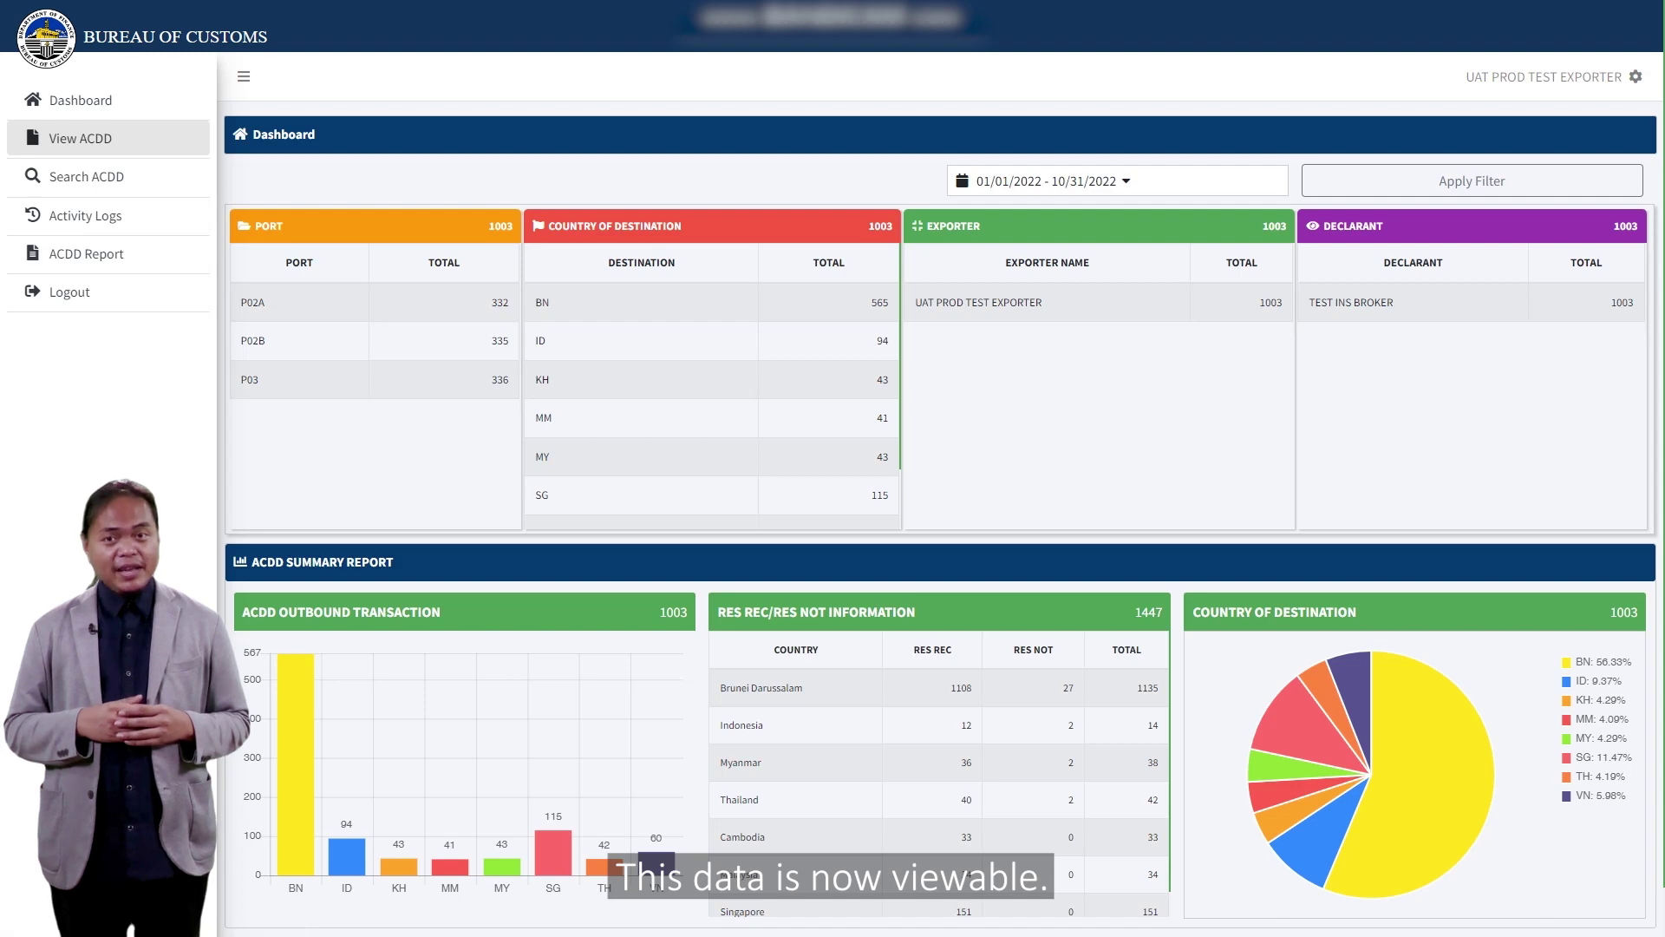
pyautogui.click(80, 137)
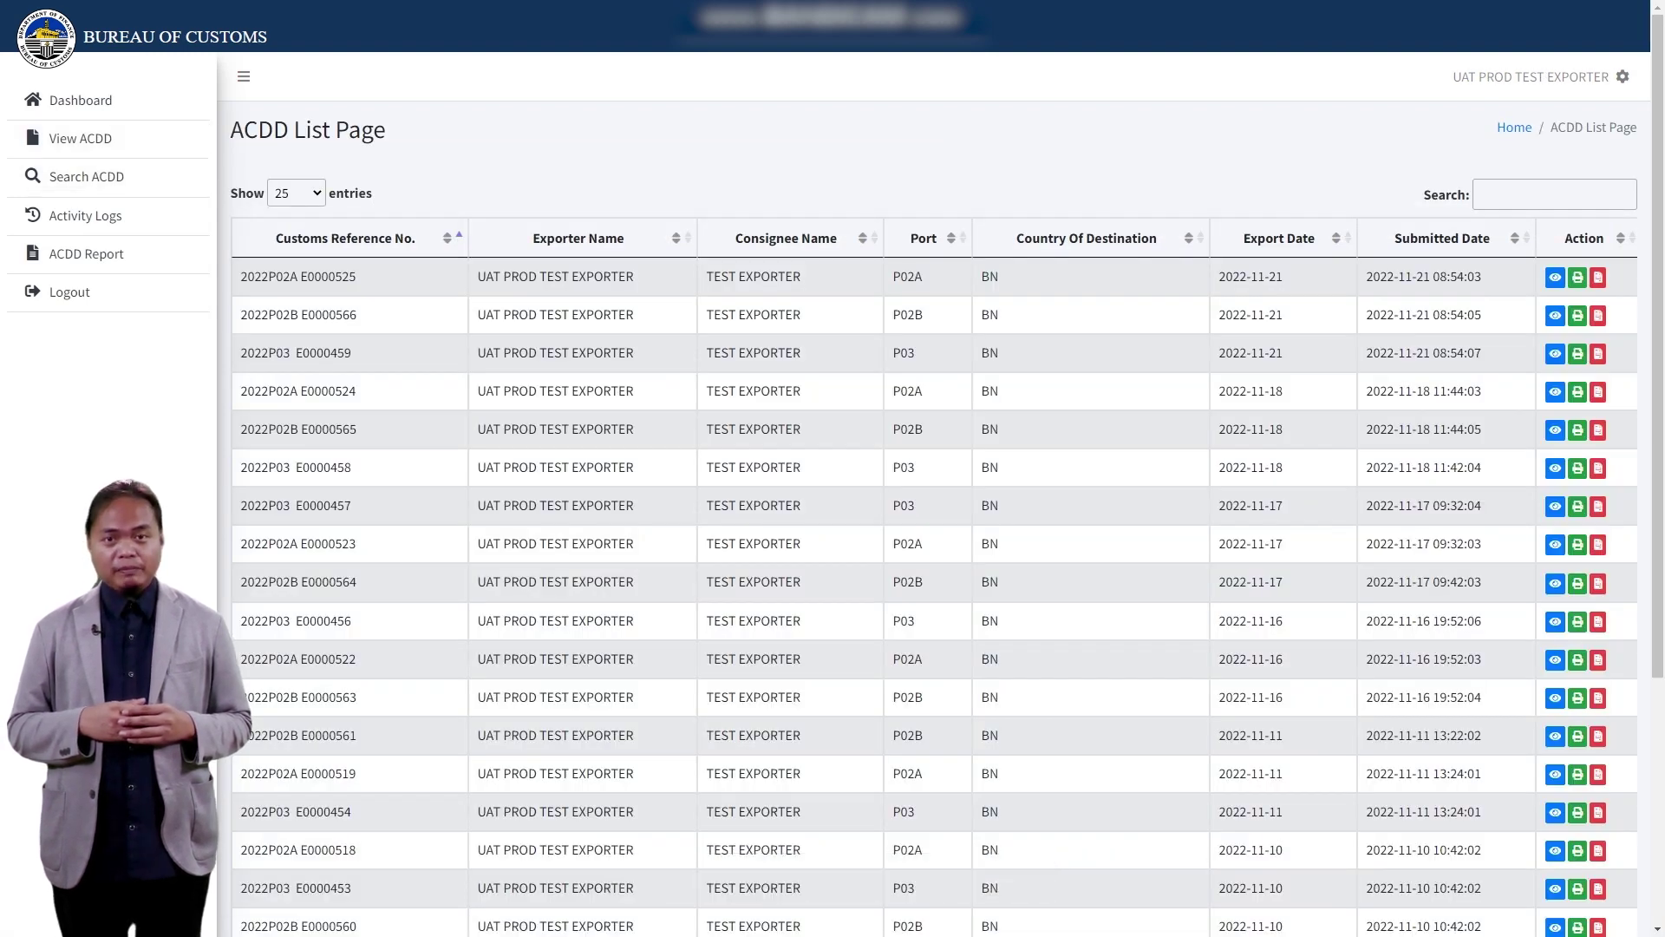
# Step: Filter the ACDD list to reference E0000435 and check that message's transmission status
pyautogui.scroll(-4, 935, 469)
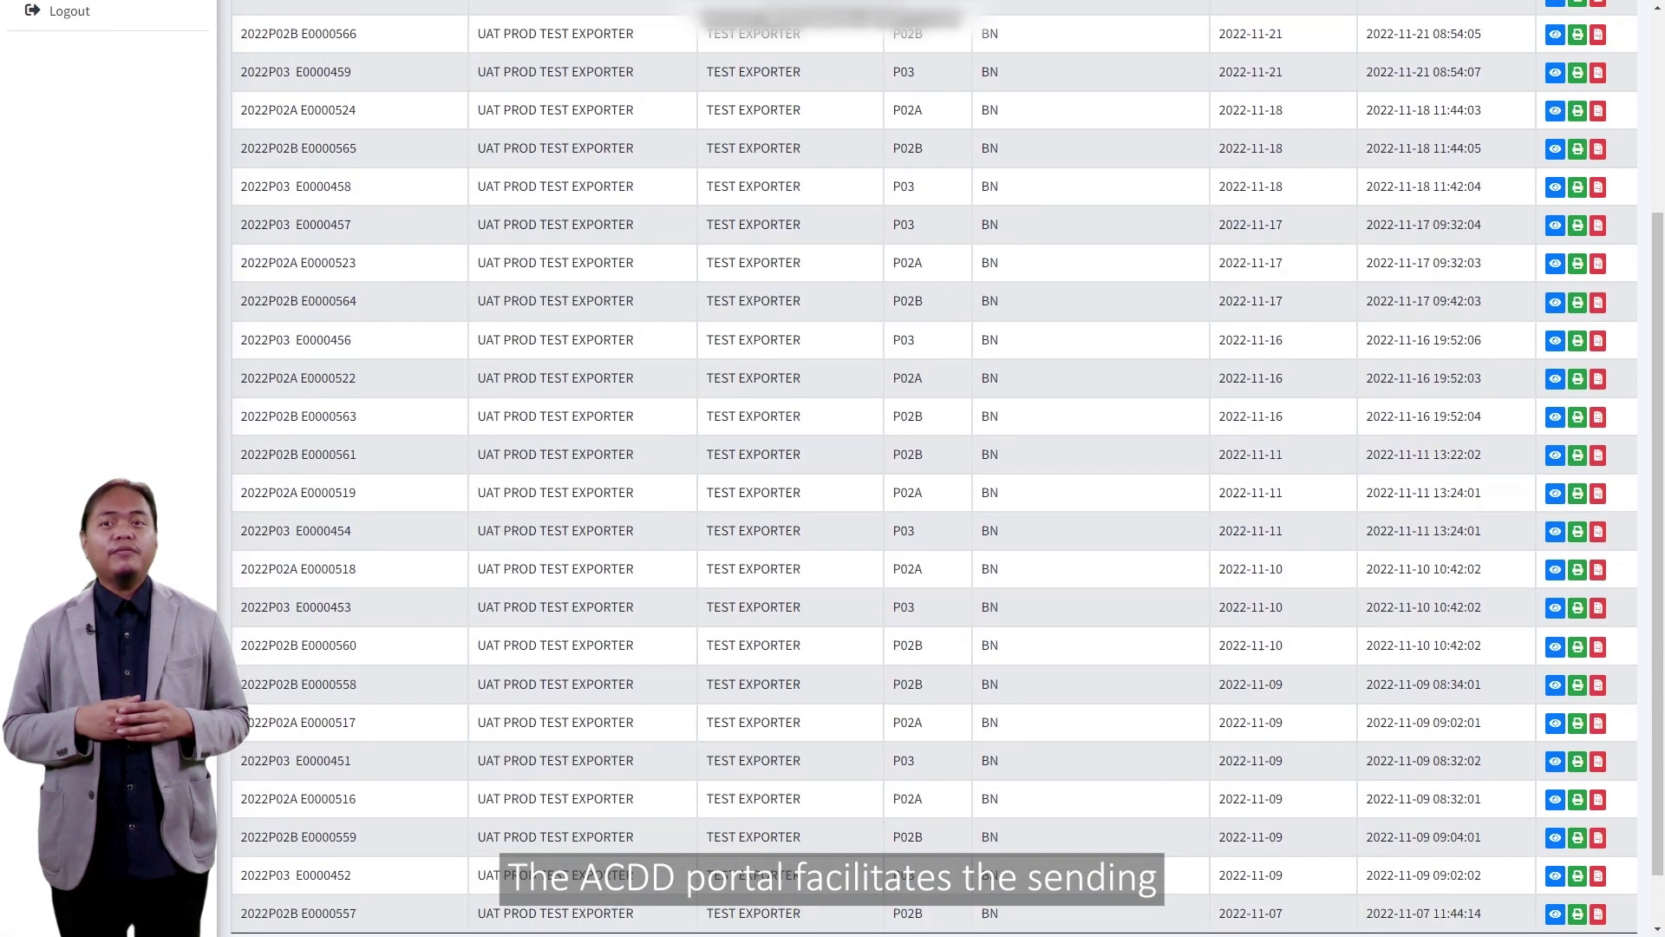
pyautogui.scroll(4, 935, 469)
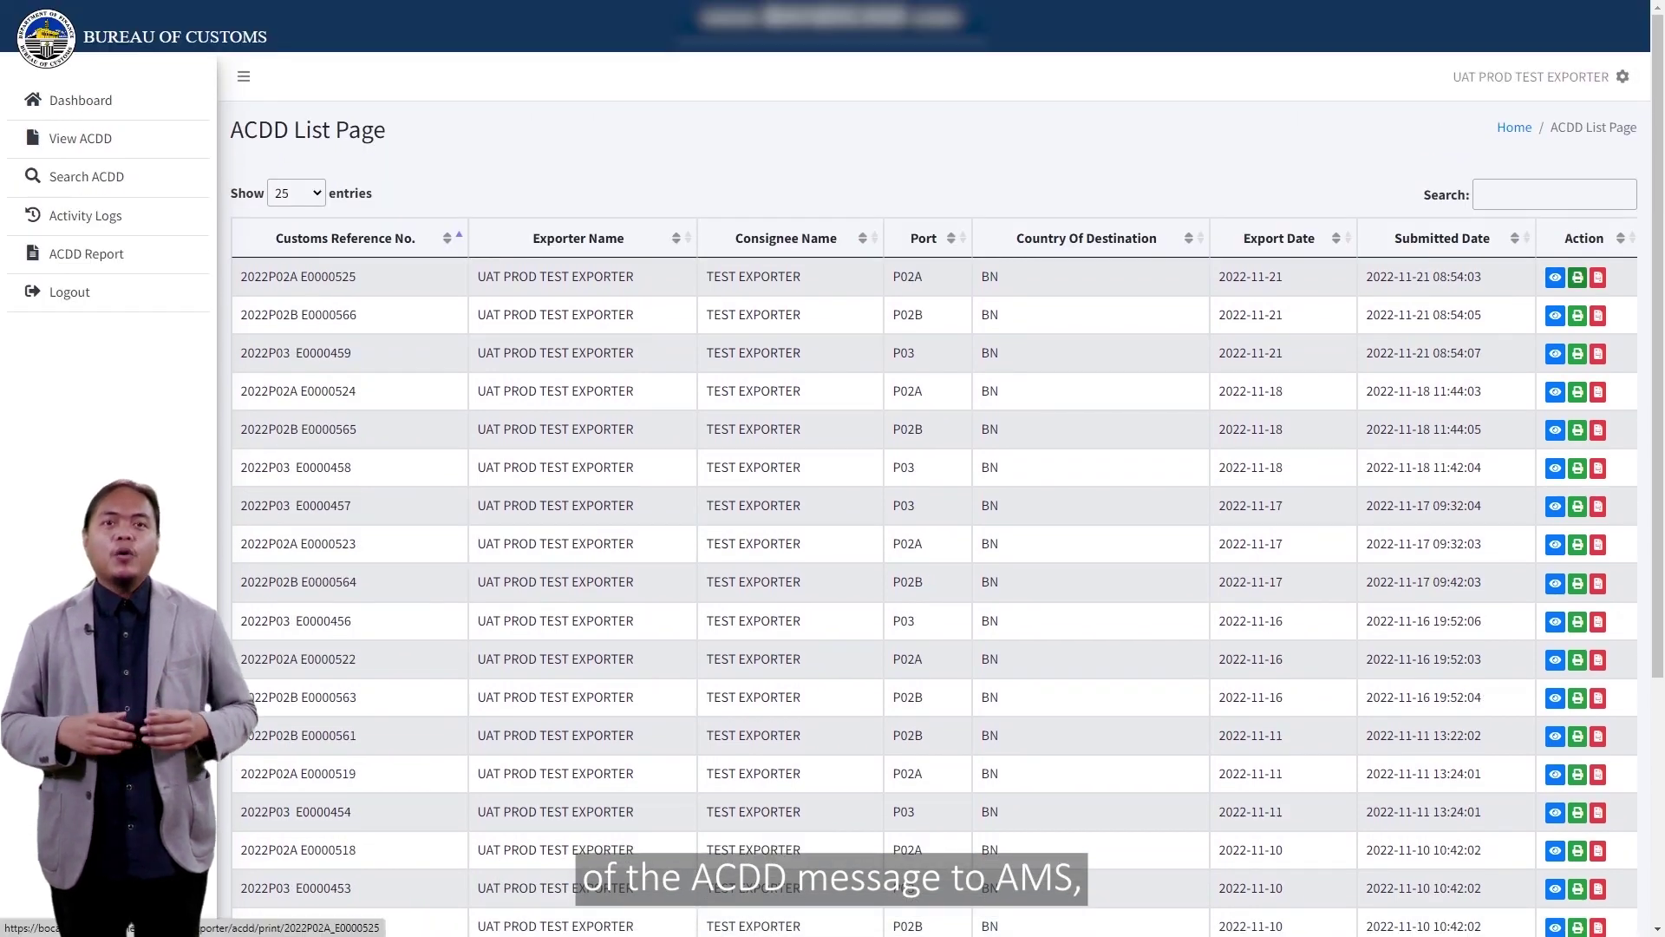
pyautogui.write('E')
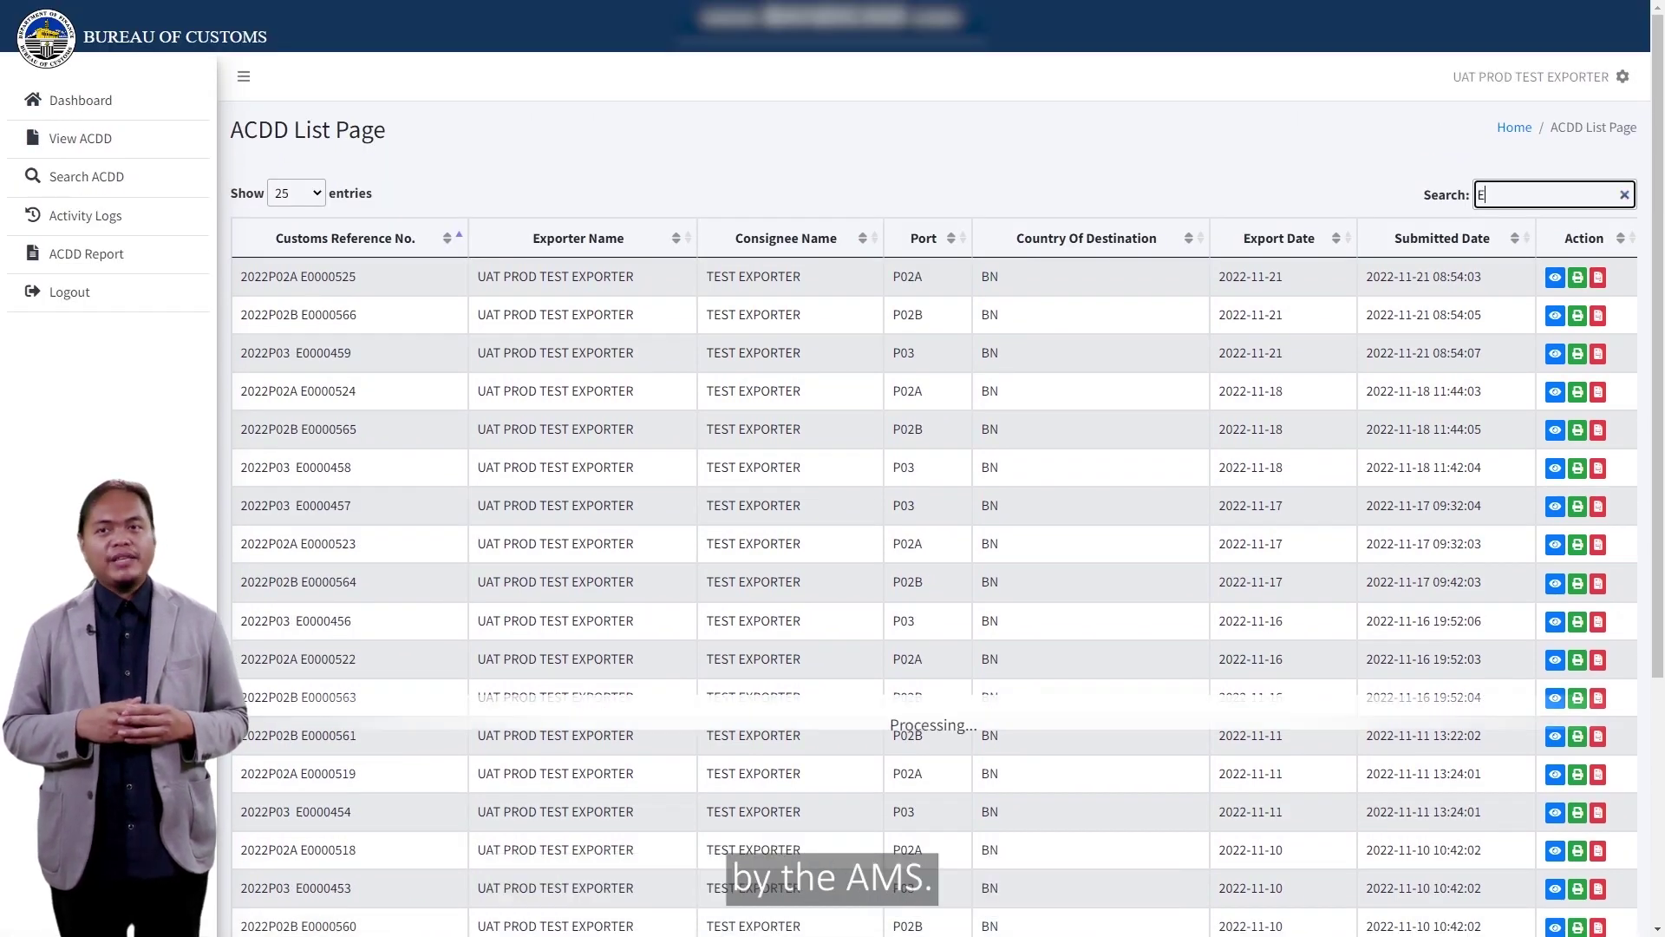
pyautogui.write('0000435')
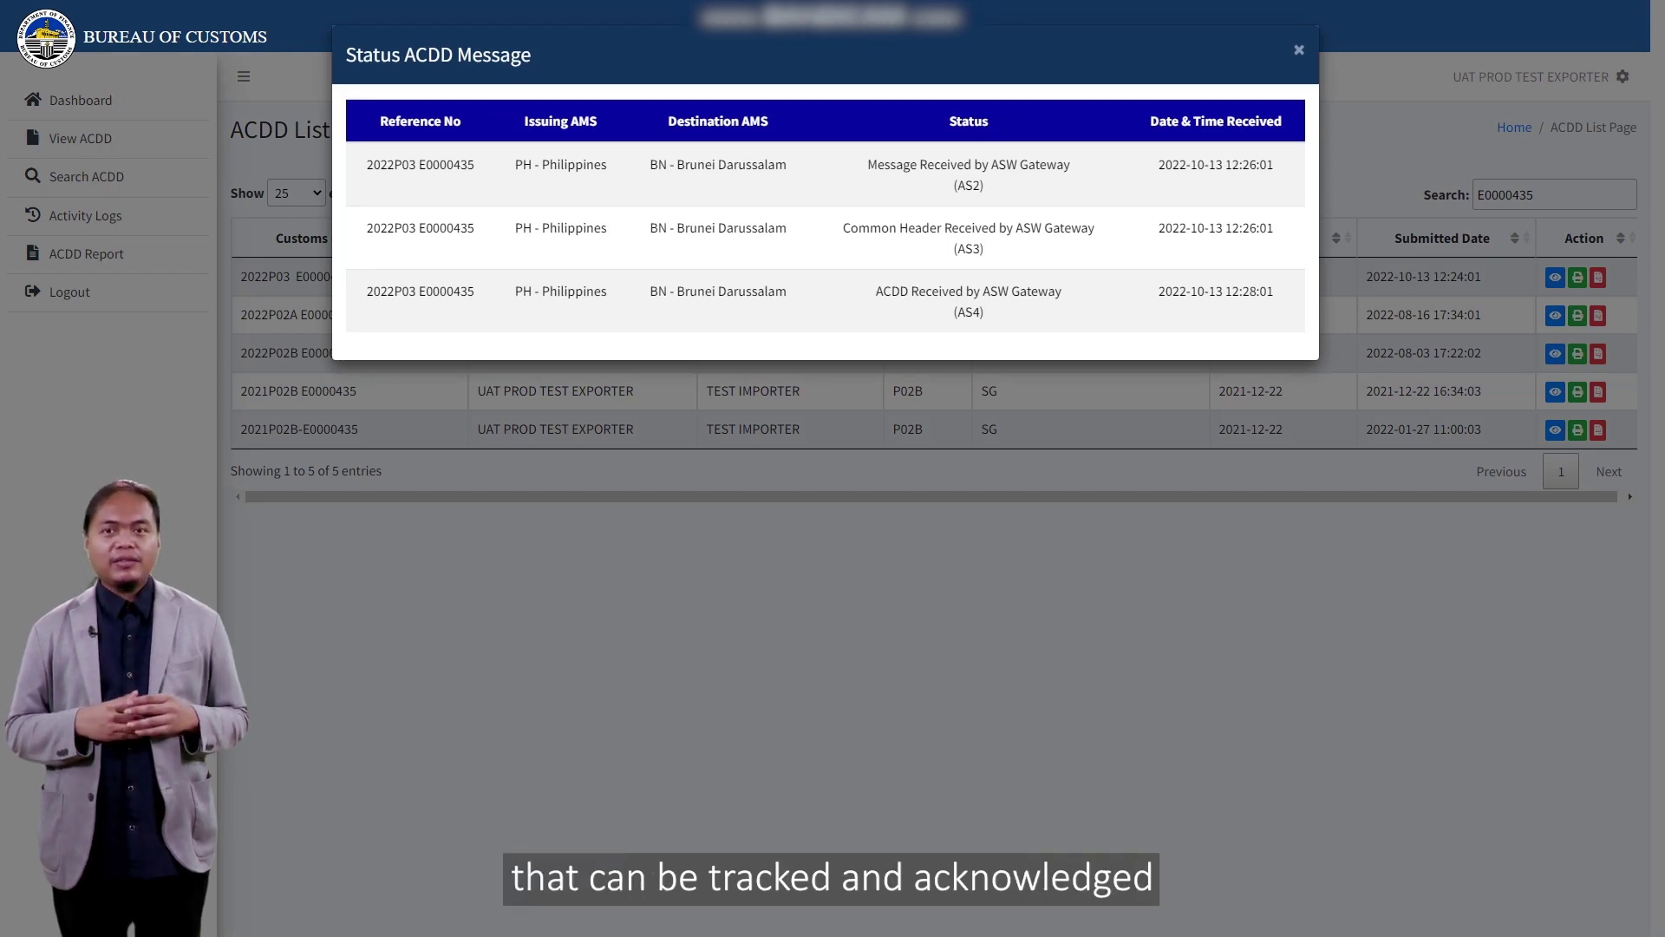
pyautogui.press('Escape')
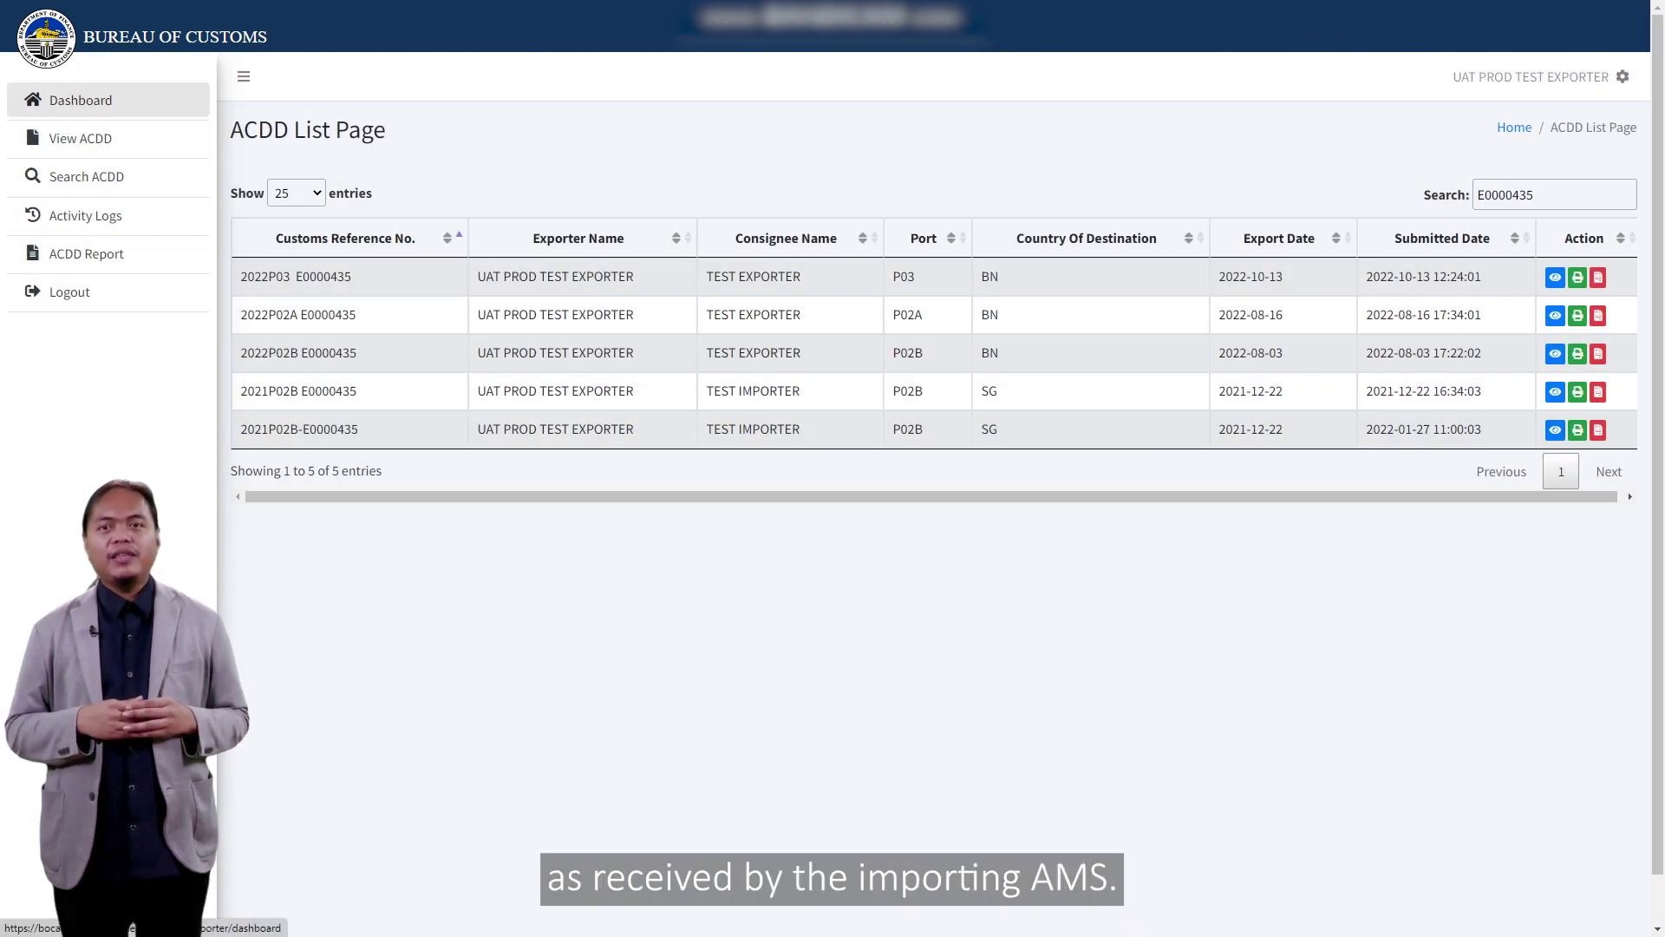
pyautogui.click(81, 99)
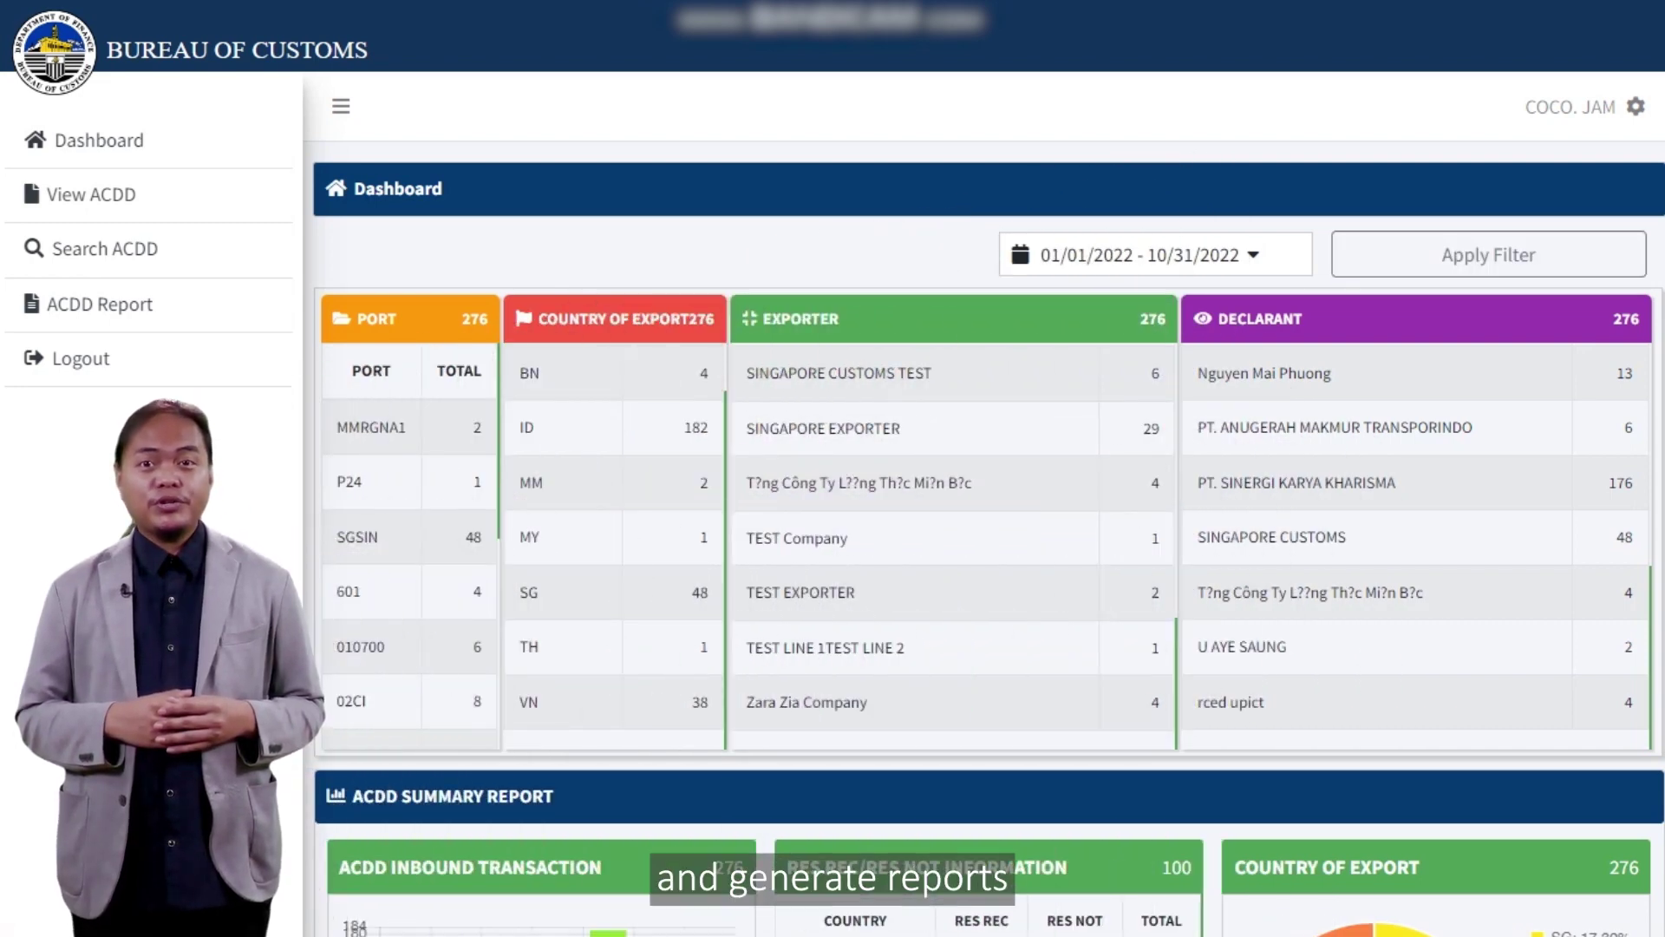
# Step: Scroll through the RMO dashboard's 276 inbound ACDD transactions and summary charts
pyautogui.scroll(-4, 989, 521)
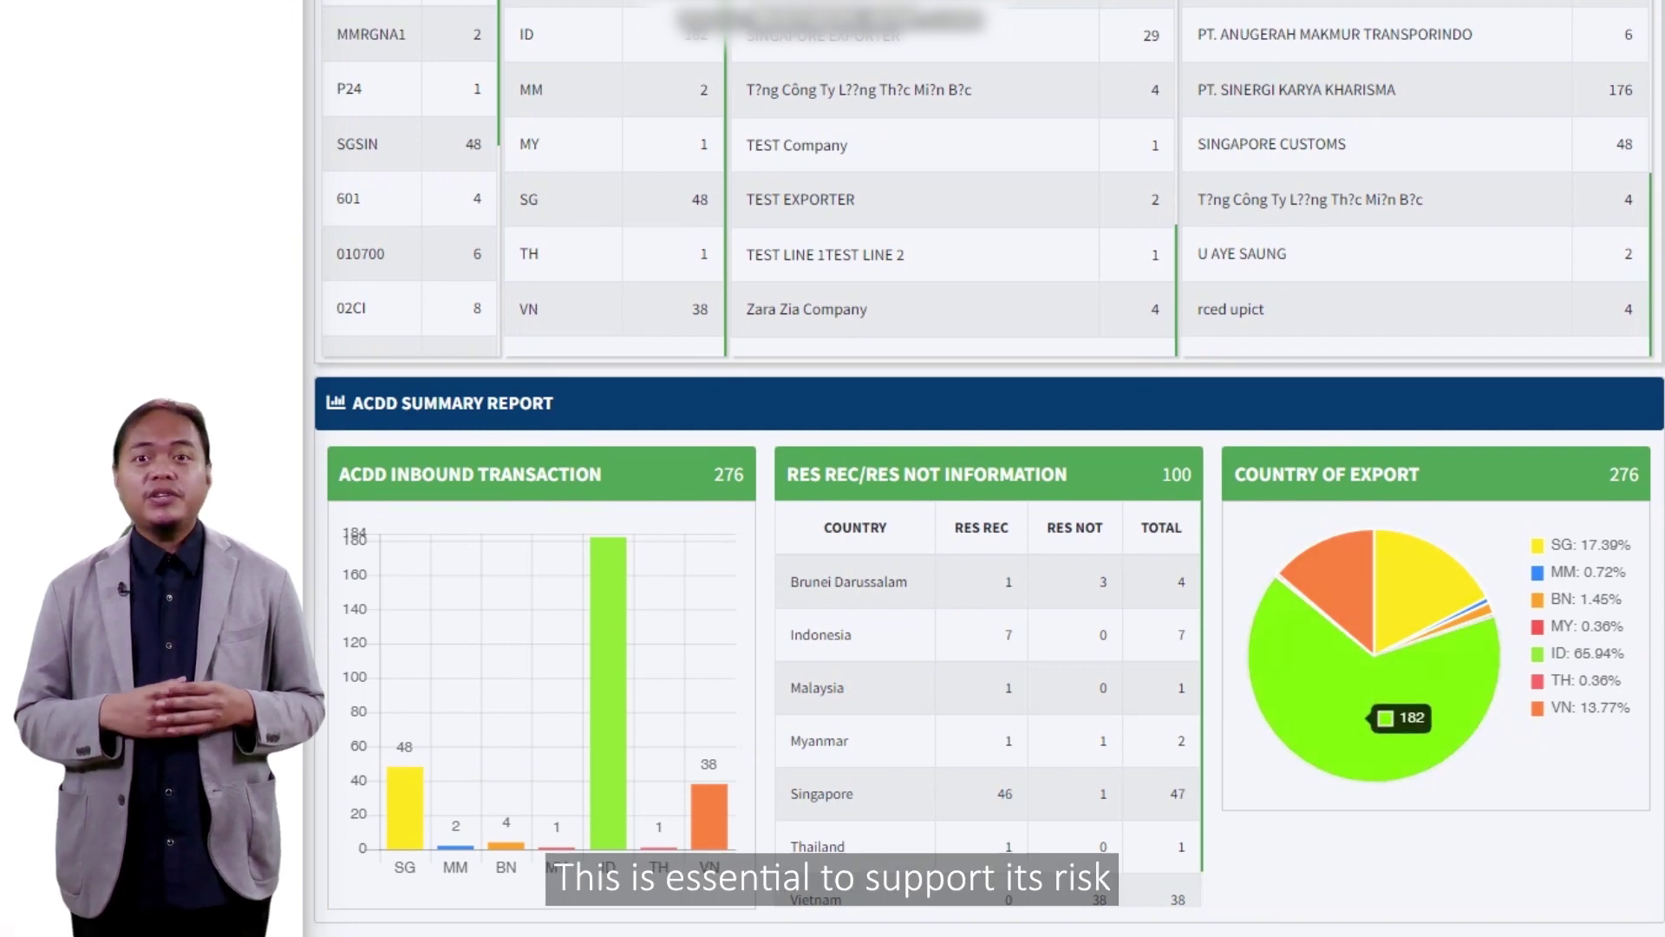
pyautogui.scroll(5, 989, 520)
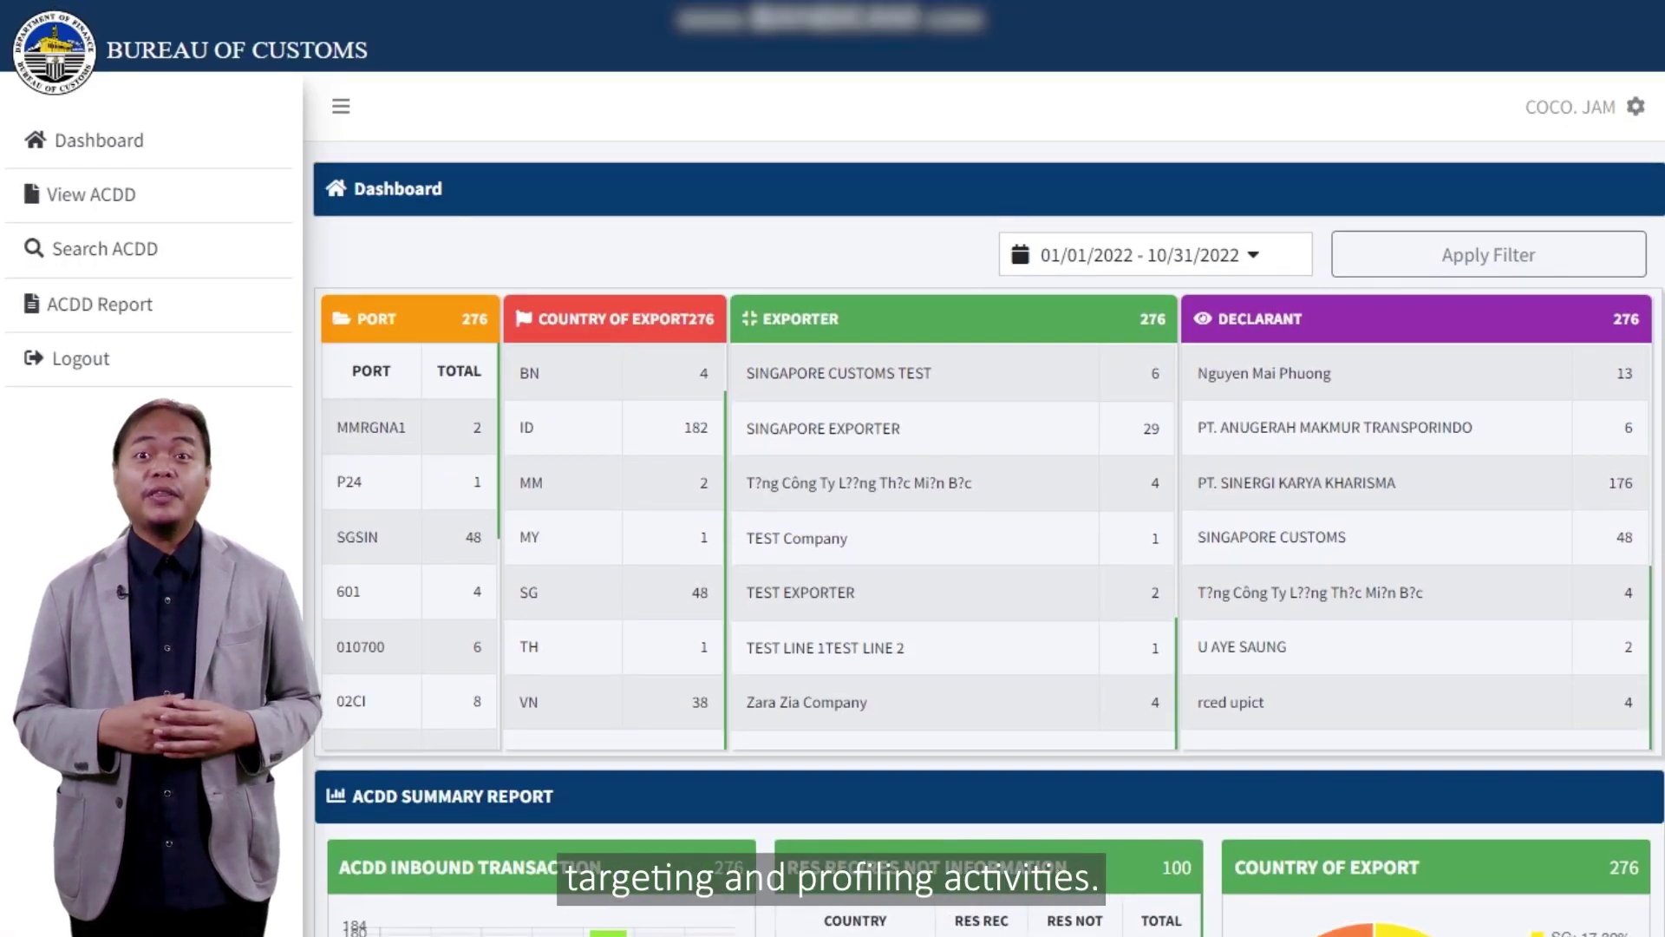